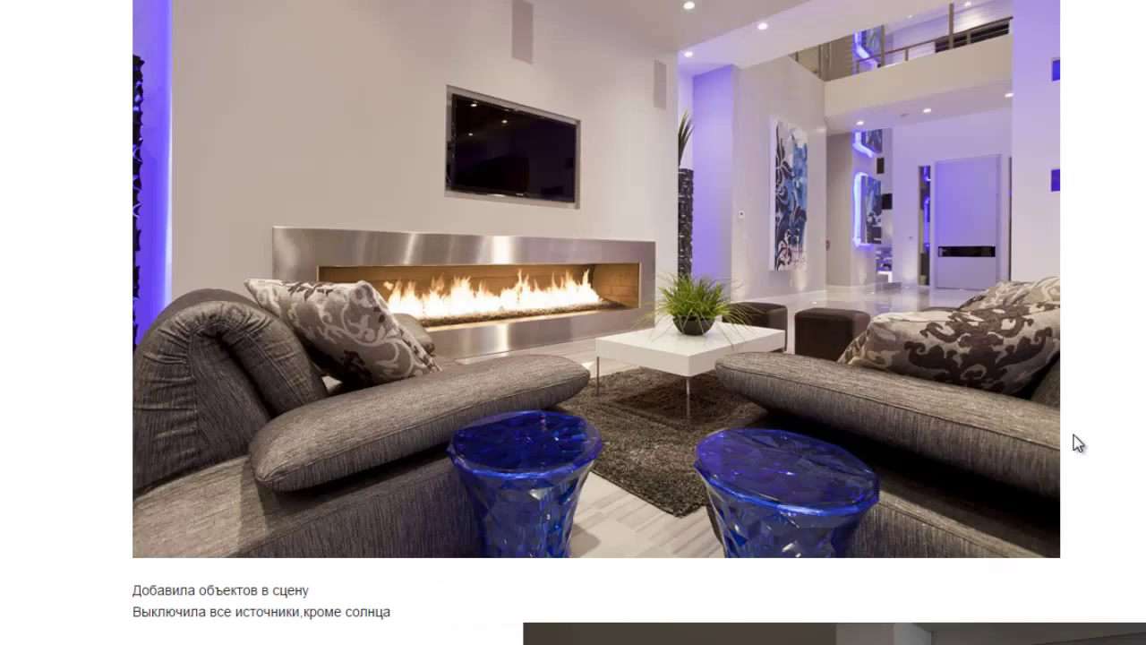
# Step: Scroll up through the post's reference photos
pyautogui.scroll(2, 1076, 445)
pyautogui.scroll(4, 1077, 445)
pyautogui.scroll(4, 1076, 445)
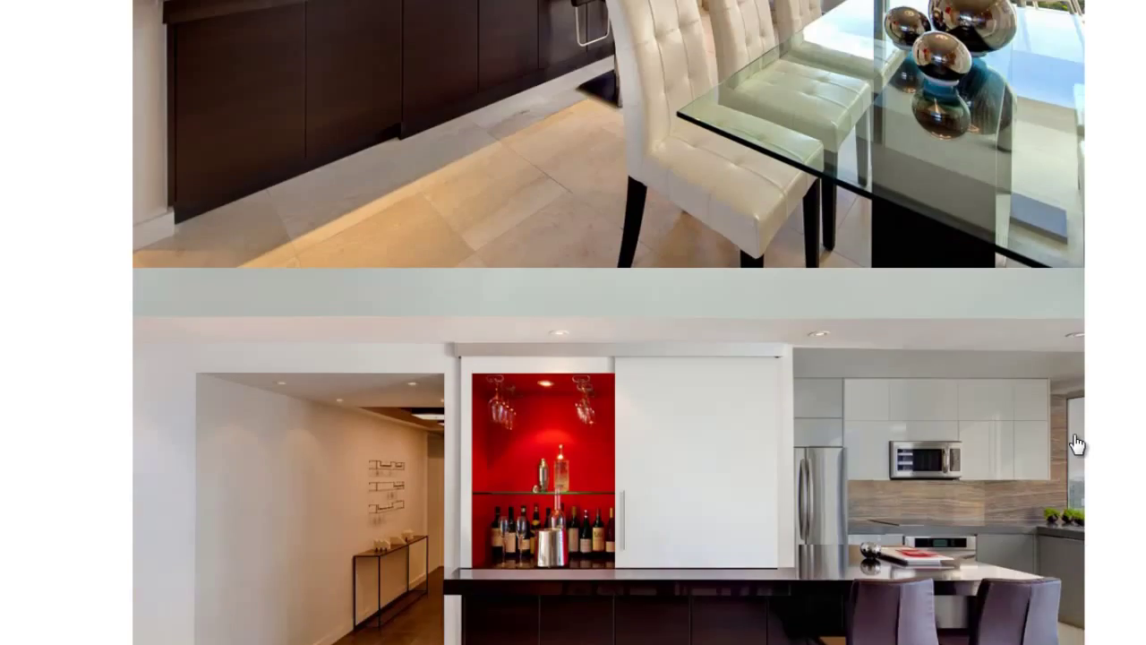
pyautogui.scroll(5, 1076, 445)
pyautogui.scroll(1, 1083, 443)
pyautogui.scroll(3, 1113, 445)
pyautogui.scroll(4, 1113, 444)
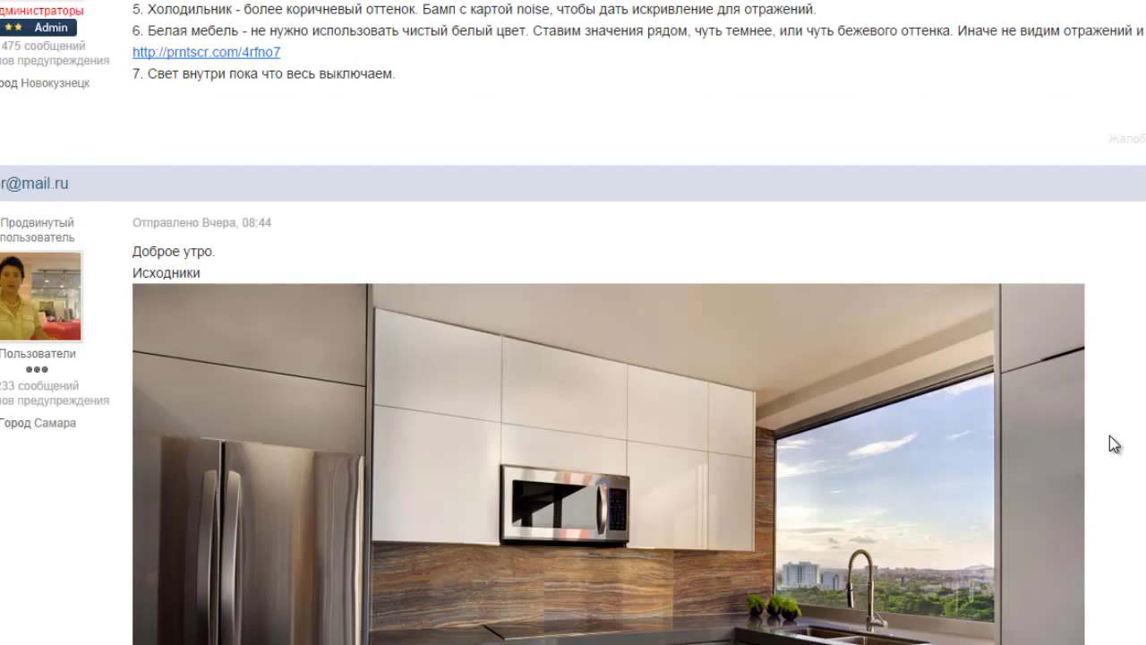
pyautogui.scroll(-1, 1113, 445)
pyautogui.scroll(-2, 1109, 441)
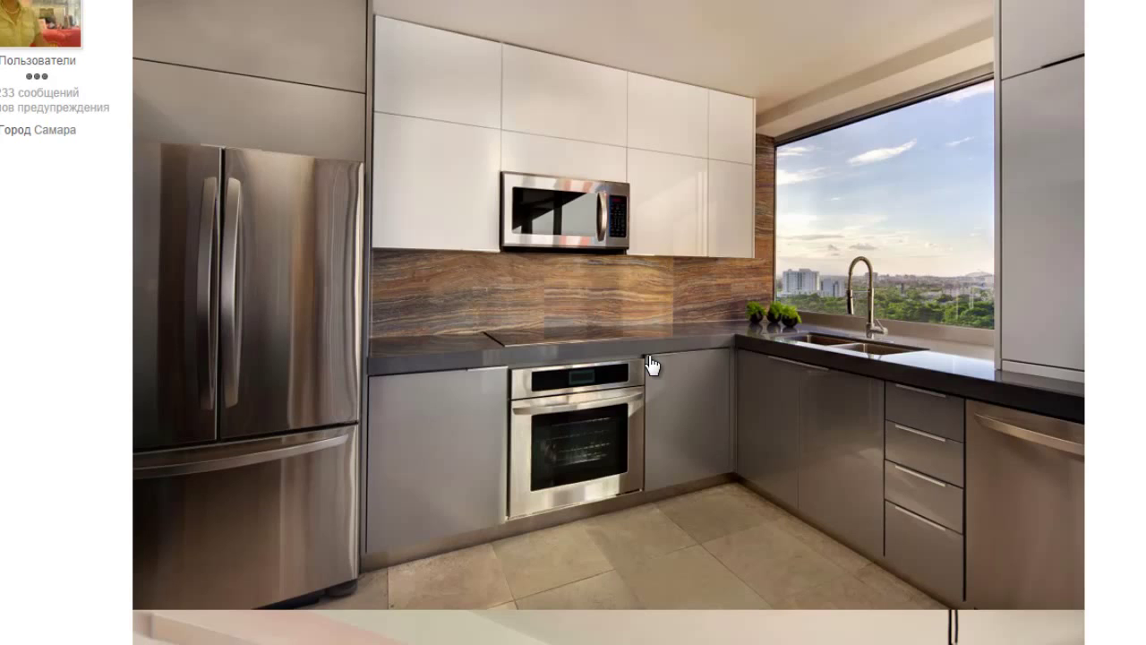
# Step: Scroll to the fridge render 'камера 1 30.jpg' and highlight its noise bump map caption
pyautogui.scroll(-3, 651, 365)
pyautogui.scroll(-3, 651, 365)
pyautogui.scroll(-3, 651, 365)
pyautogui.scroll(-3, 651, 365)
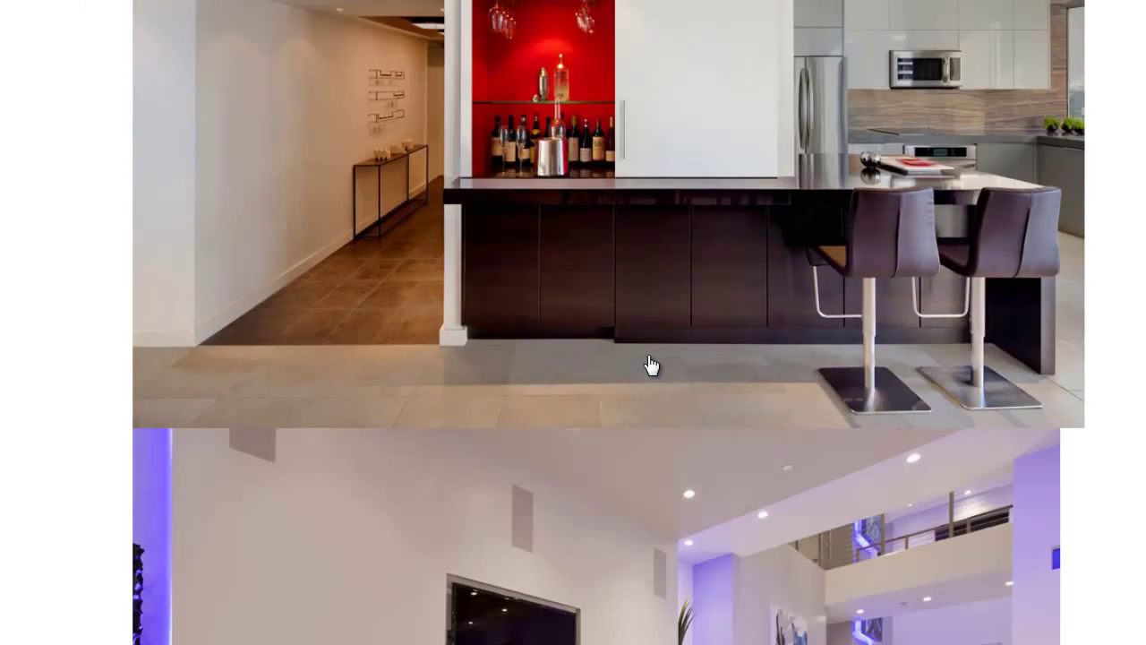
pyautogui.scroll(-5, 651, 366)
pyautogui.scroll(-4, 651, 366)
pyautogui.scroll(-3, 651, 365)
pyautogui.scroll(-4, 651, 365)
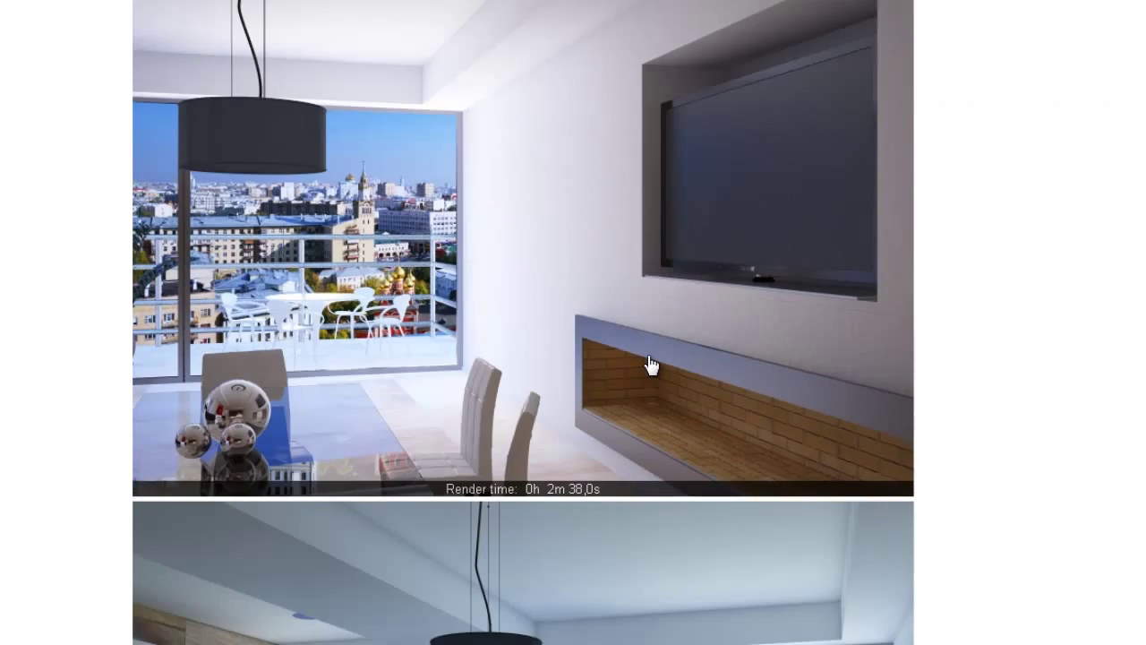
pyautogui.scroll(-4, 651, 365)
pyautogui.scroll(-4, 651, 365)
pyautogui.scroll(-5, 651, 365)
pyautogui.scroll(-4, 651, 365)
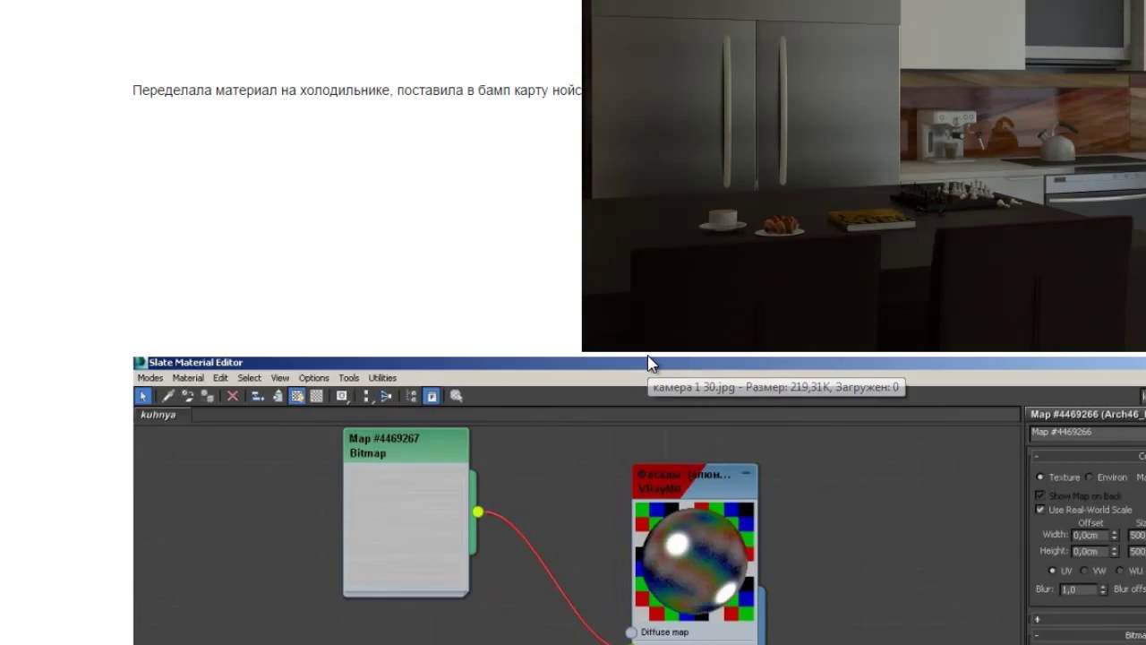
pyautogui.scroll(2, 653, 366)
pyautogui.scroll(1, 816, 273)
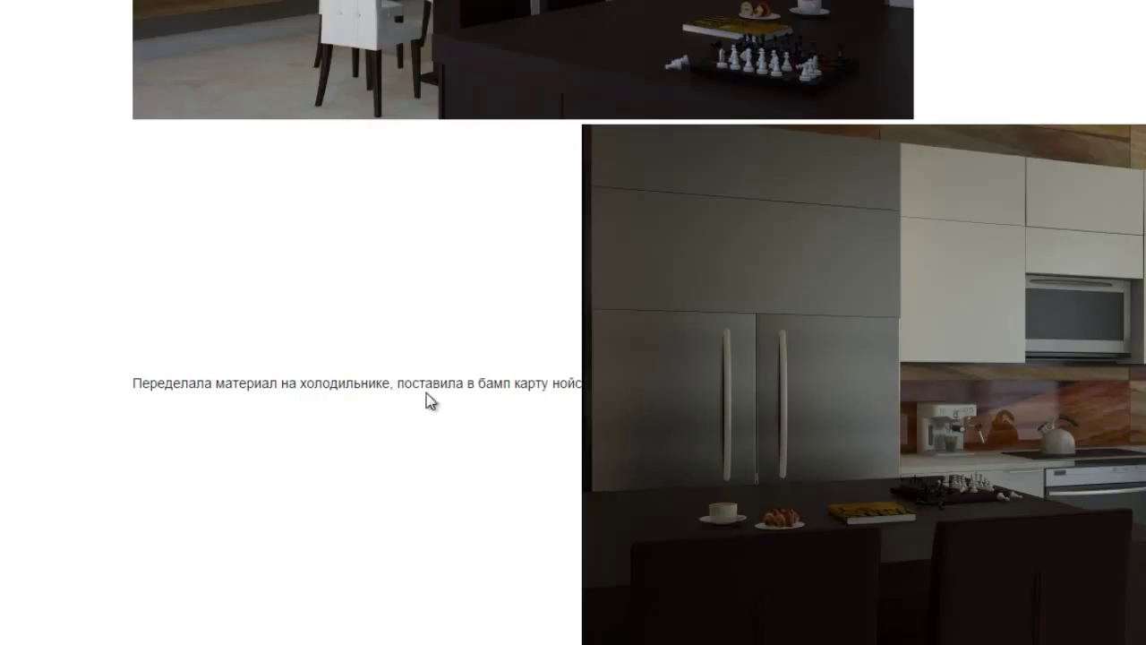
pyautogui.moveTo(400, 383); pyautogui.dragTo(583, 385)
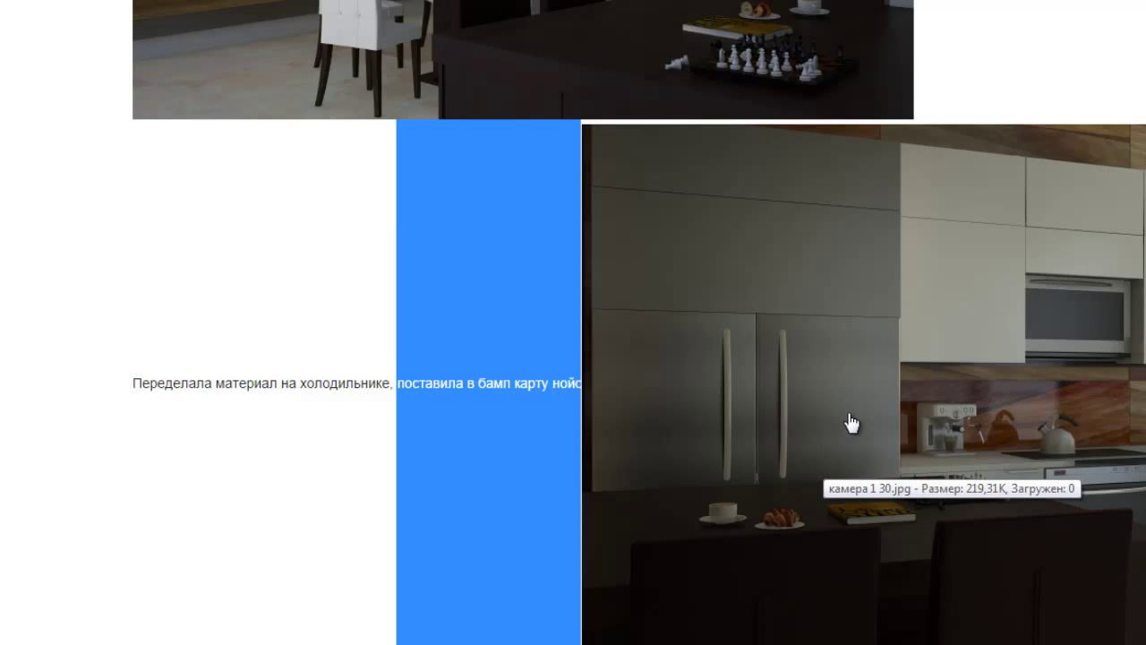
# Step: Scroll through the reference kitchen and bar photos
pyautogui.scroll(-5, 989, 282)
pyautogui.scroll(-5, 989, 281)
pyautogui.scroll(-5, 989, 281)
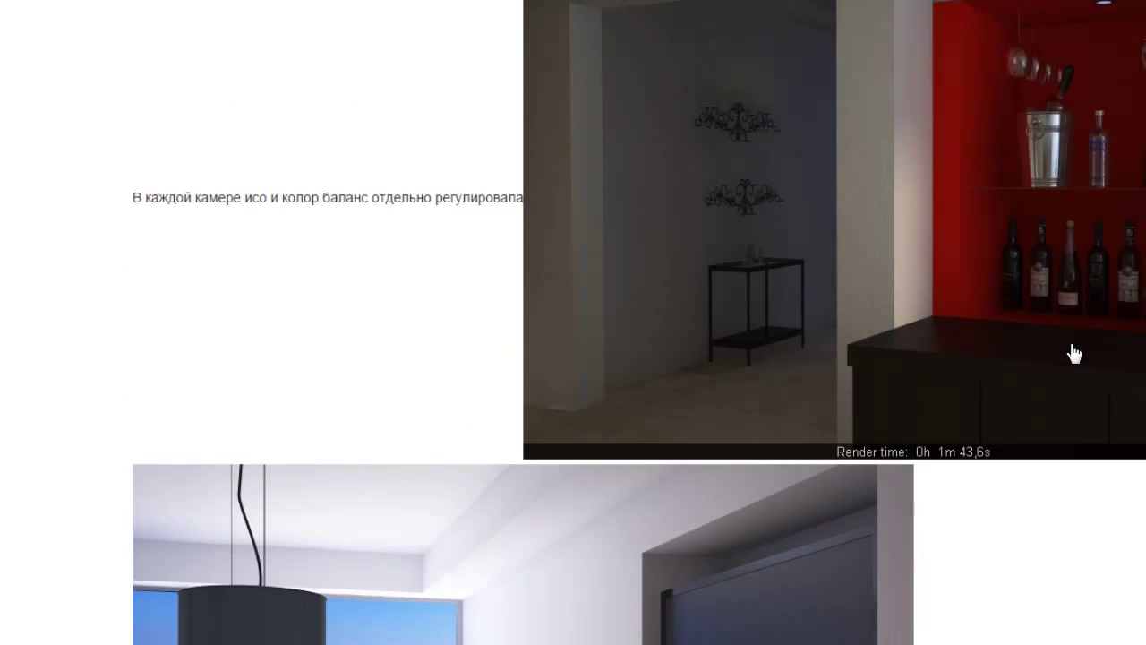
pyautogui.scroll(-5, 1075, 350)
pyautogui.scroll(-5, 1074, 350)
pyautogui.scroll(-3, 1074, 354)
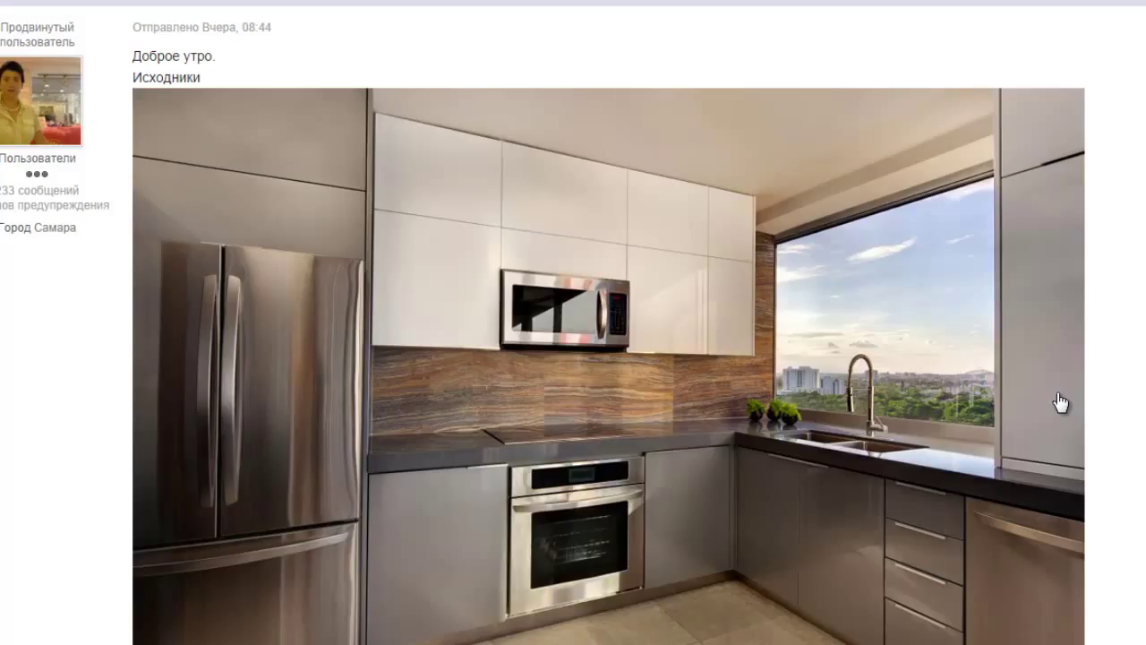
pyautogui.scroll(-2, 1060, 402)
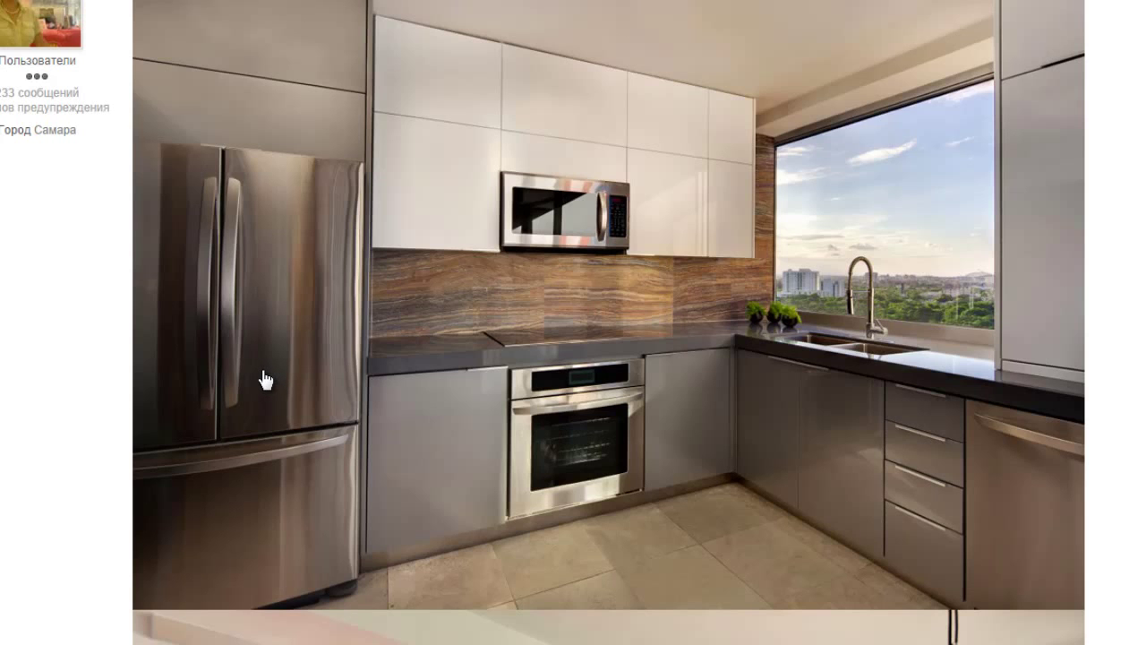
pyautogui.scroll(-4, 51, 432)
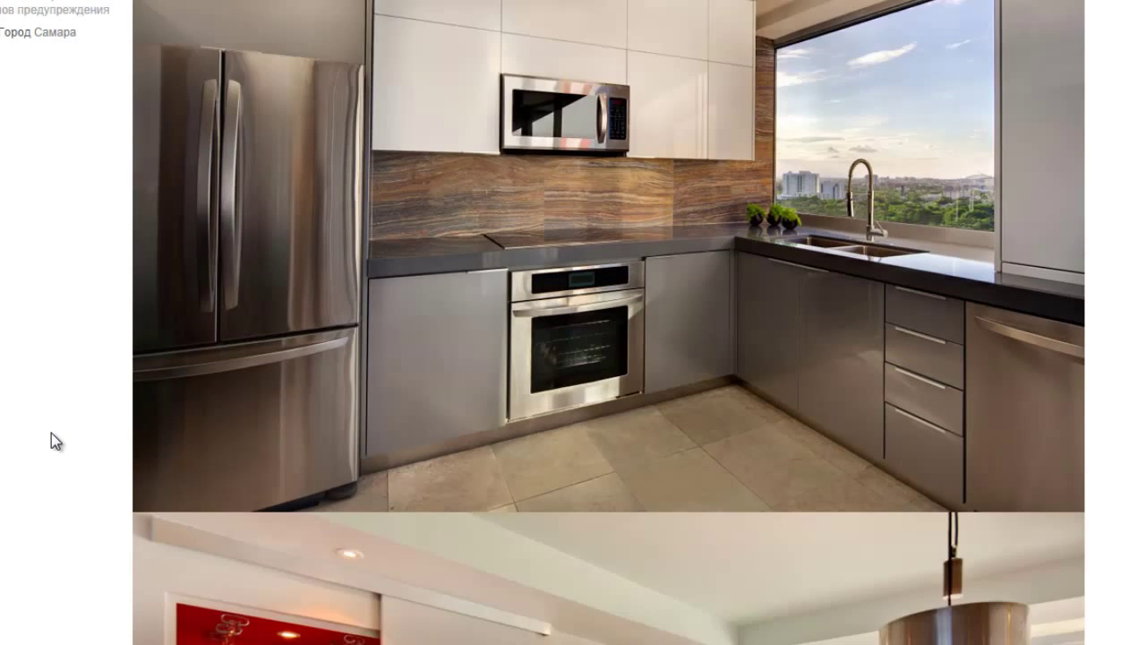
pyautogui.scroll(-8, 51, 432)
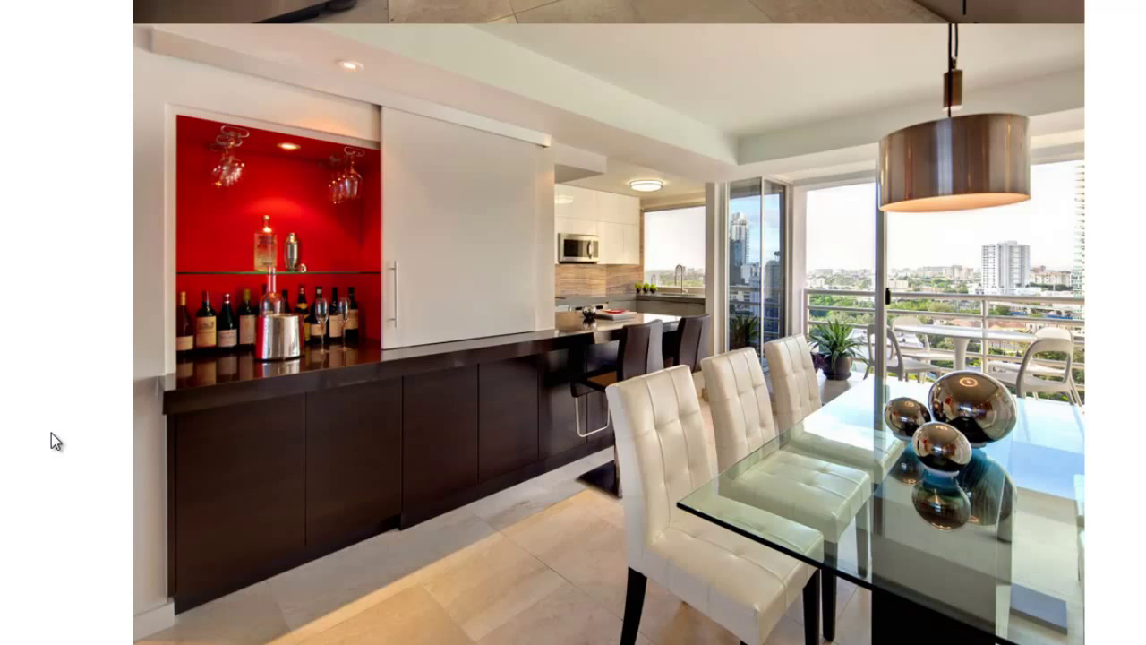
# Step: Return to the dark bar render and bring up its image context menu
pyautogui.scroll(4, 51, 432)
pyautogui.scroll(8, 51, 433)
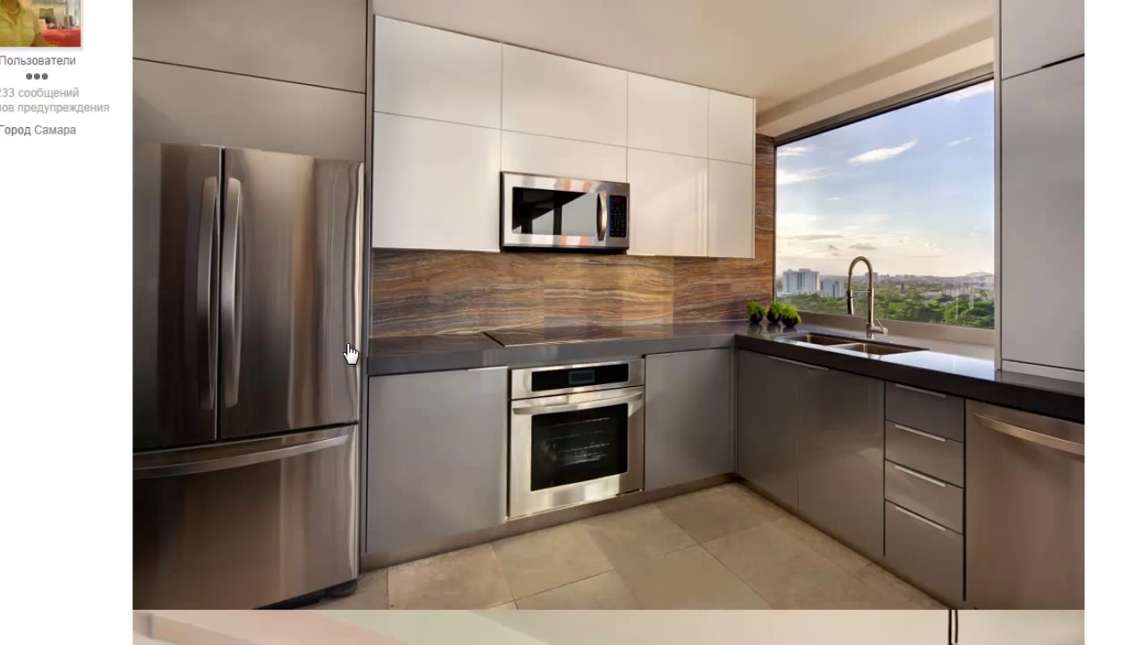
pyautogui.scroll(-10, 340, 376)
pyautogui.scroll(-4, 332, 397)
pyautogui.scroll(-2, 338, 398)
pyautogui.scroll(-6, 339, 397)
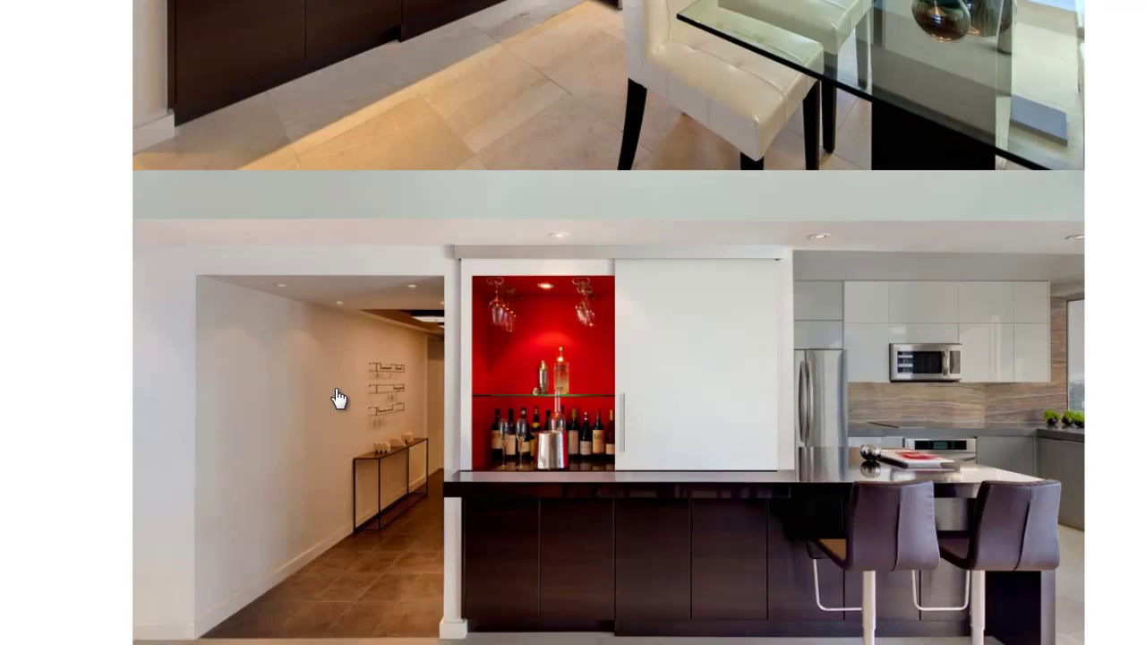
pyautogui.scroll(-8, 338, 398)
pyautogui.scroll(-10, 338, 398)
pyautogui.scroll(-10, 339, 397)
pyautogui.scroll(-2, 340, 397)
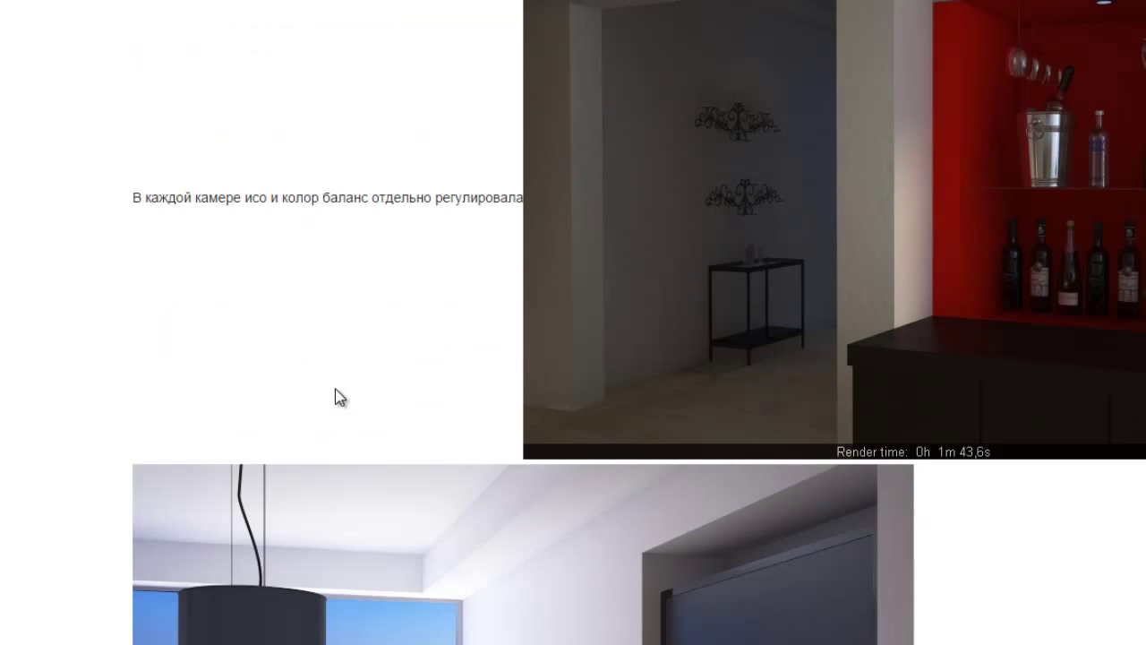
pyautogui.scroll(-2, 171, 417)
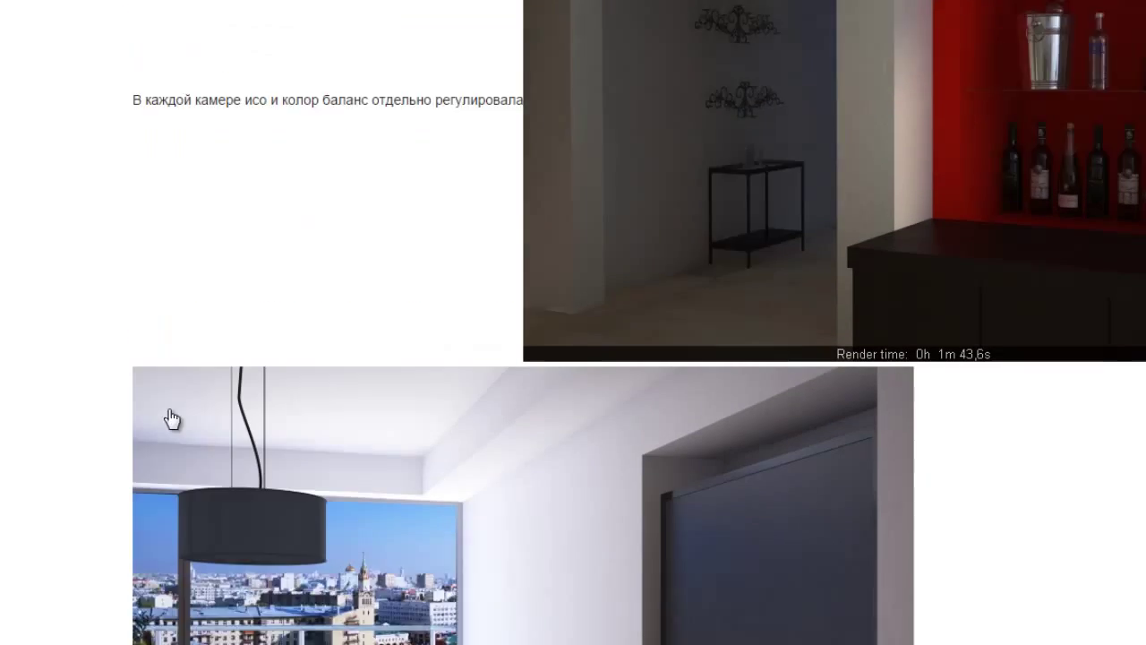
pyautogui.scroll(-6, 171, 417)
pyautogui.scroll(6, 171, 417)
pyautogui.scroll(2, 171, 418)
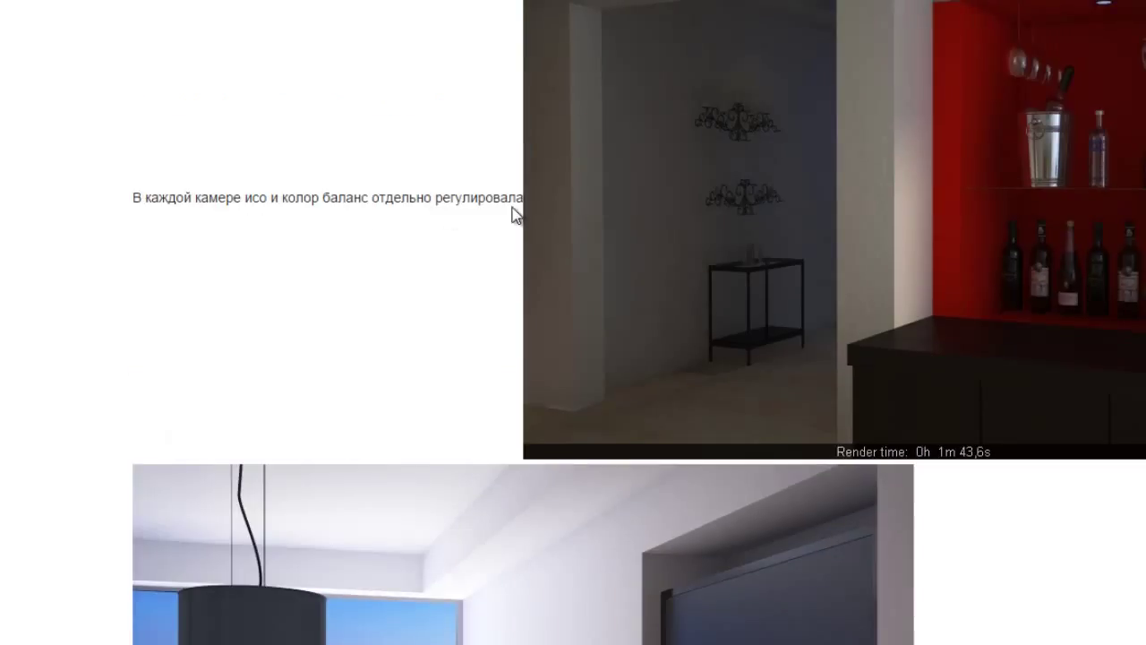
pyautogui.scroll(4, 799, 382)
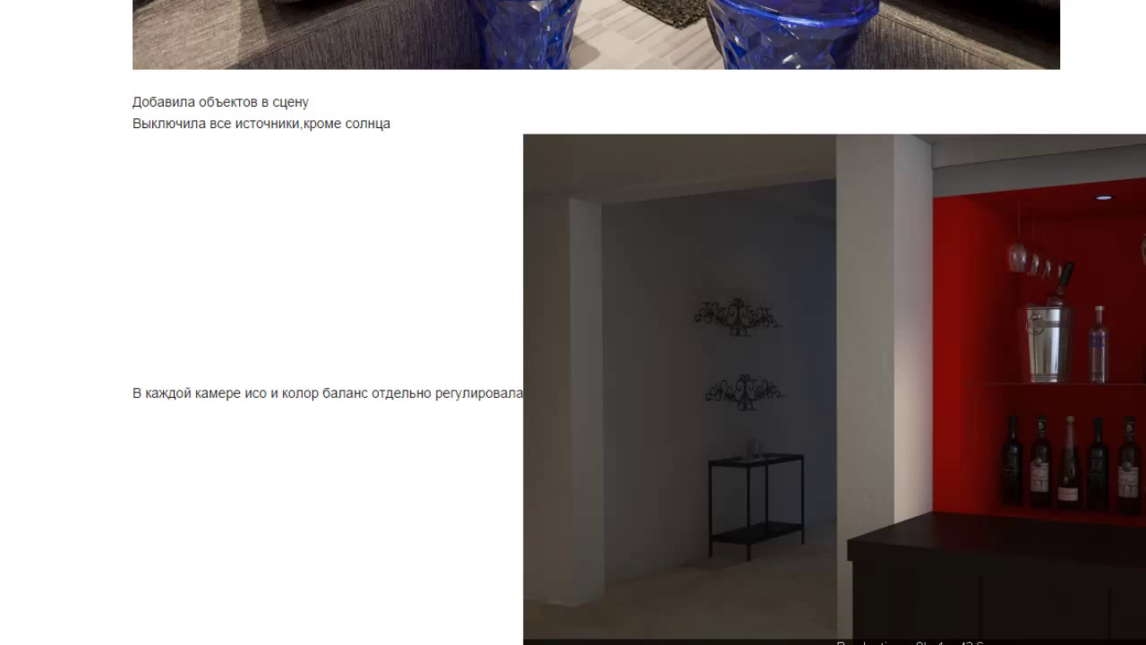
pyautogui.scroll(-4, 663, 402)
pyautogui.scroll(5, 586, 346)
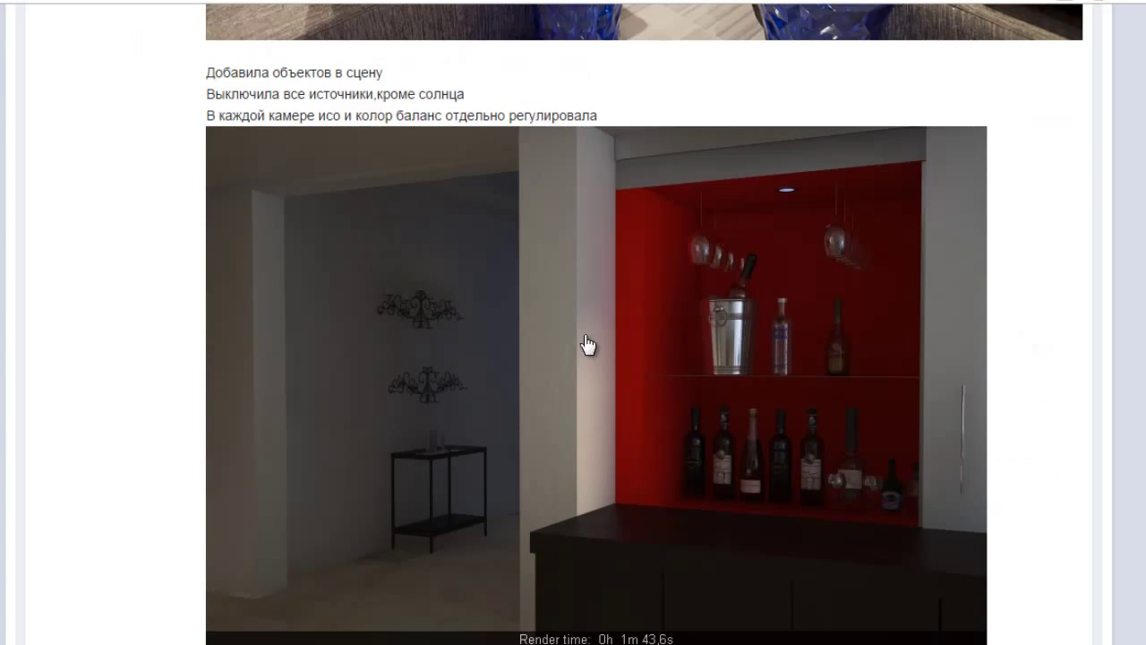
pyautogui.rightClick(586, 339)
# Step: Copy the bar render and paste it into a new clipboard-sized Photoshop document
pyautogui.click(654, 517)
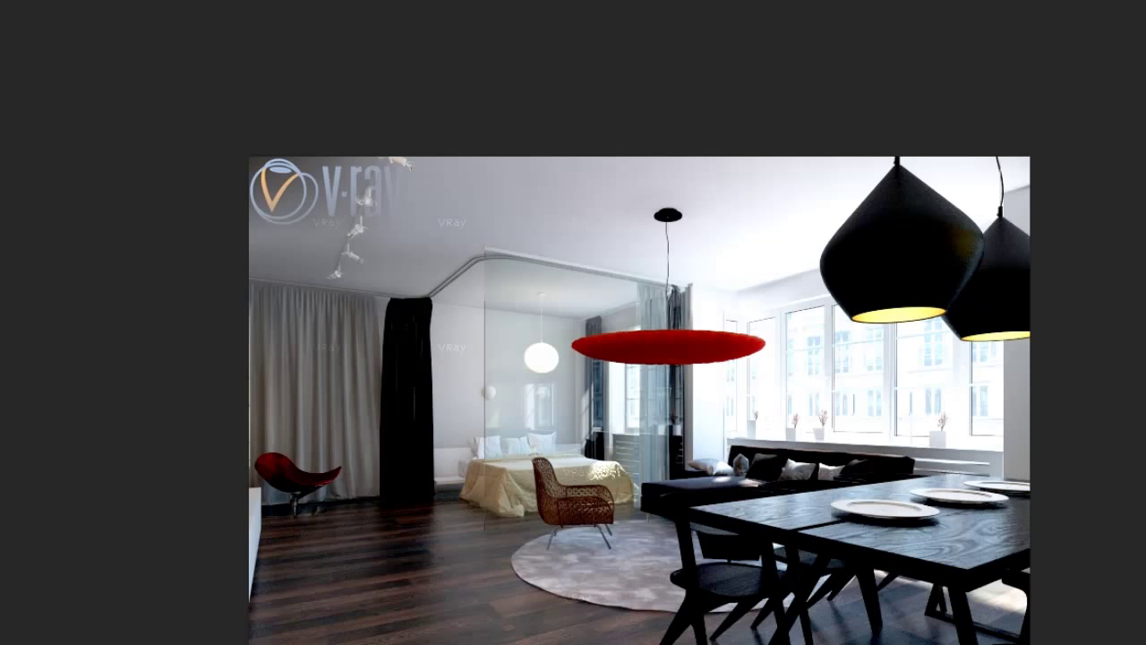
pyautogui.hotkey('ctrl', 'n')
pyautogui.press('Return')
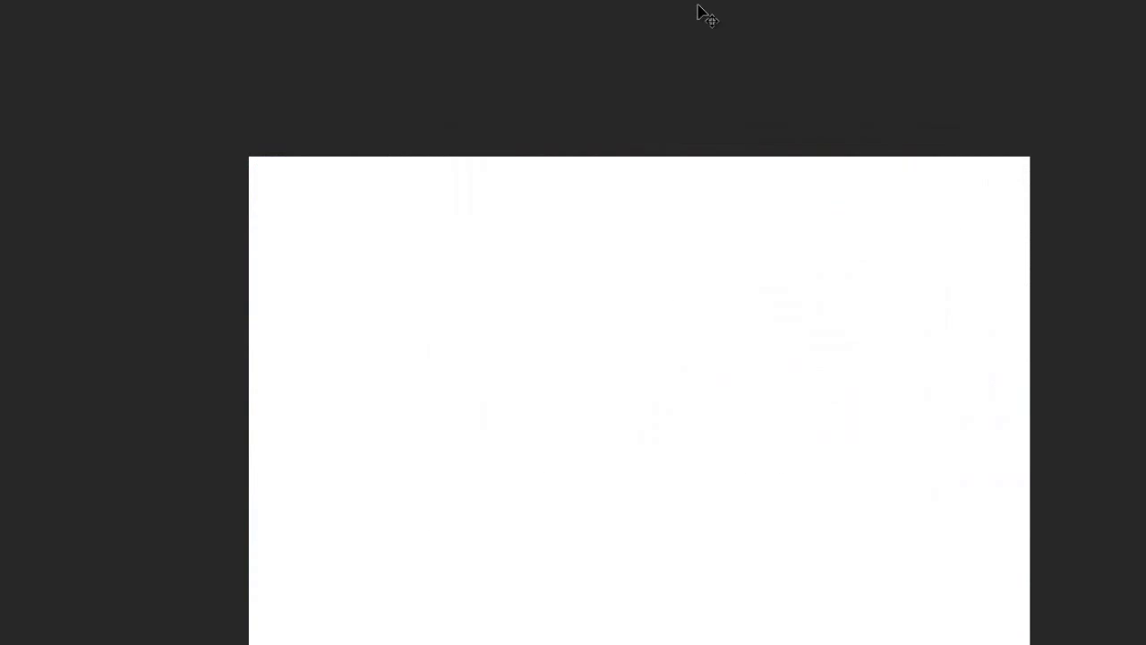
pyautogui.hotkey('ctrl', 'v')
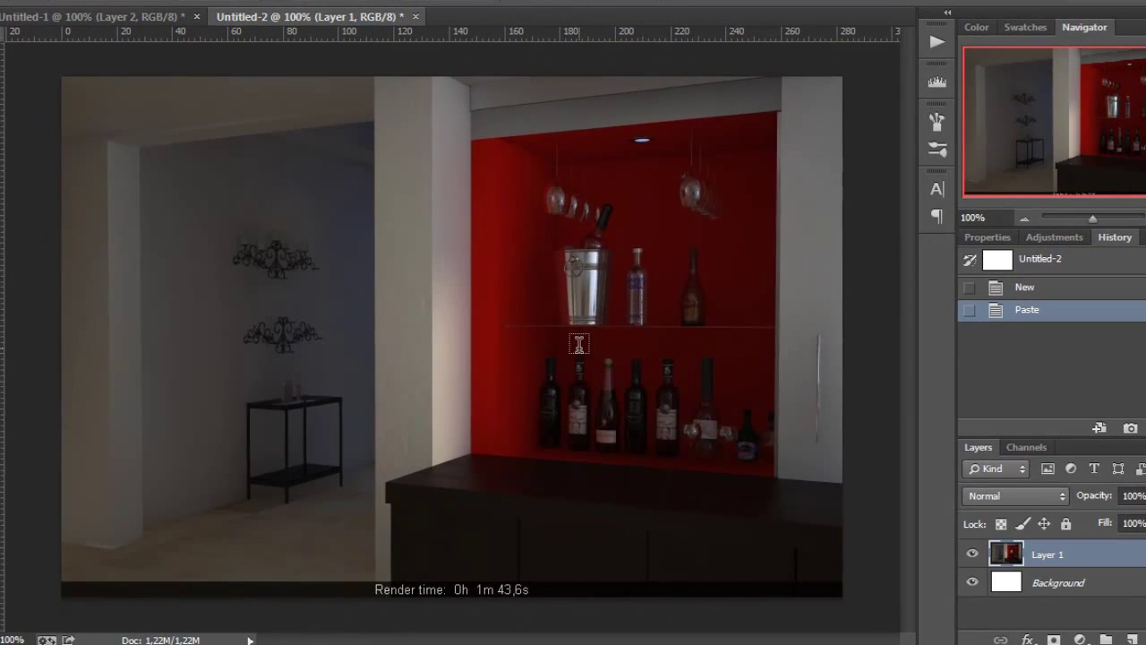
# Step: Brighten the bar render with Levels input values 8, 2,28 and 181
pyautogui.hotkey('ctrl', 'l')
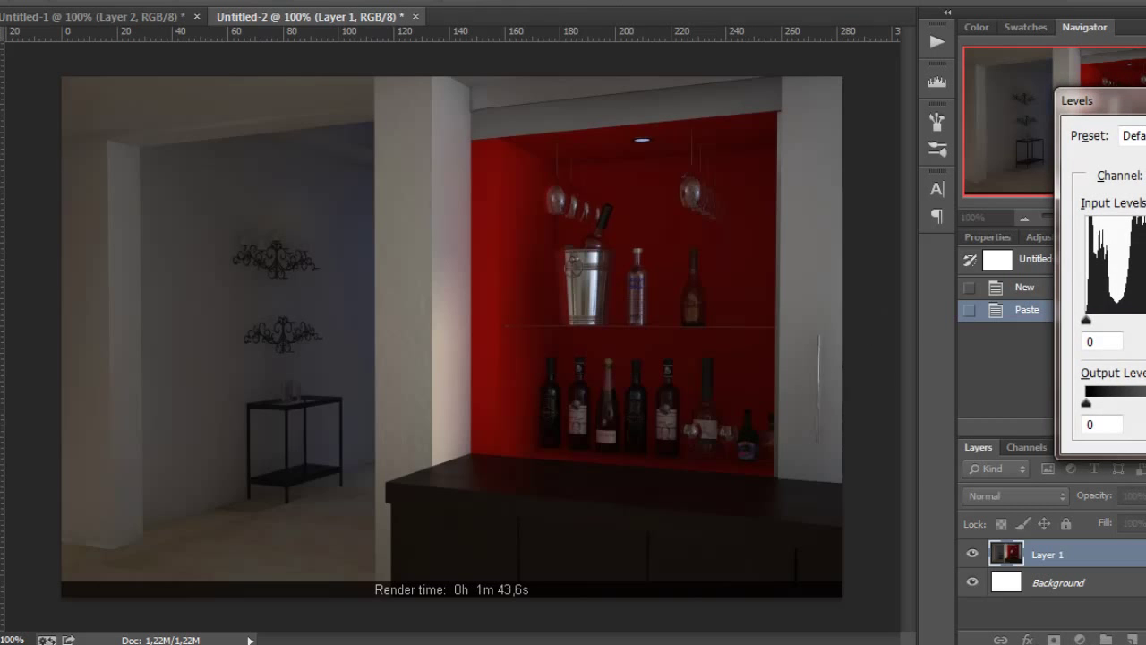
pyautogui.moveTo(1137, 103); pyautogui.dragTo(975, 85)
pyautogui.moveTo(929, 301)
pyautogui.mouseDown()
pyautogui.moveTo(967, 301)
pyautogui.moveTo(859, 302)
pyautogui.mouseUp()
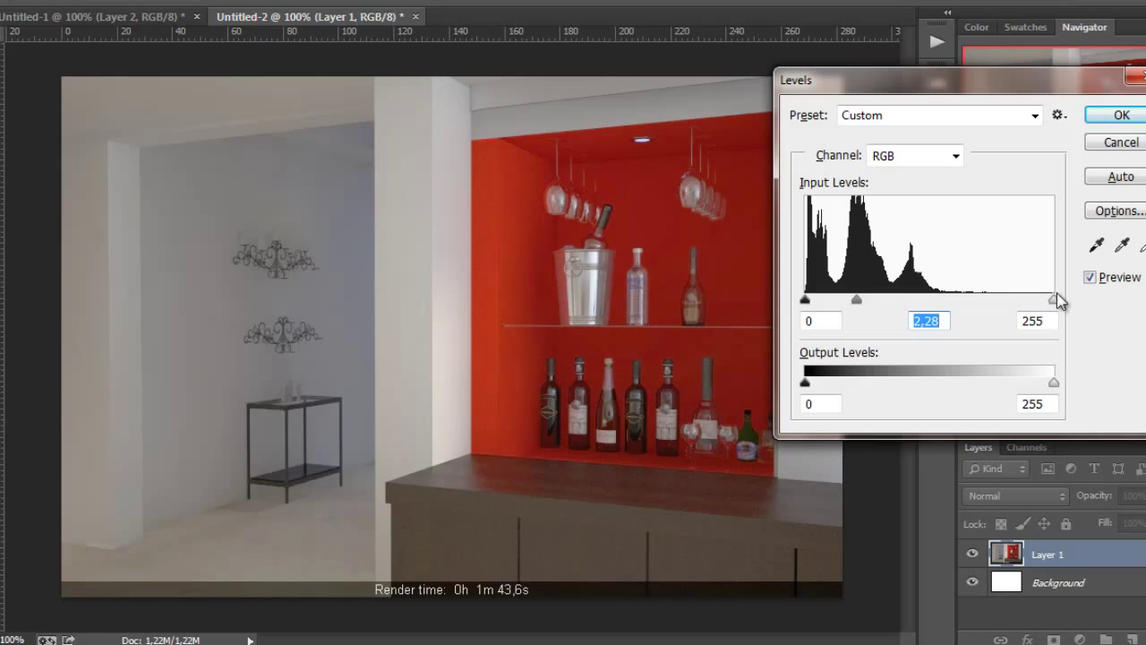
pyautogui.moveTo(1026, 302); pyautogui.dragTo(980, 303)
pyautogui.moveTo(805, 301); pyautogui.dragTo(812, 301)
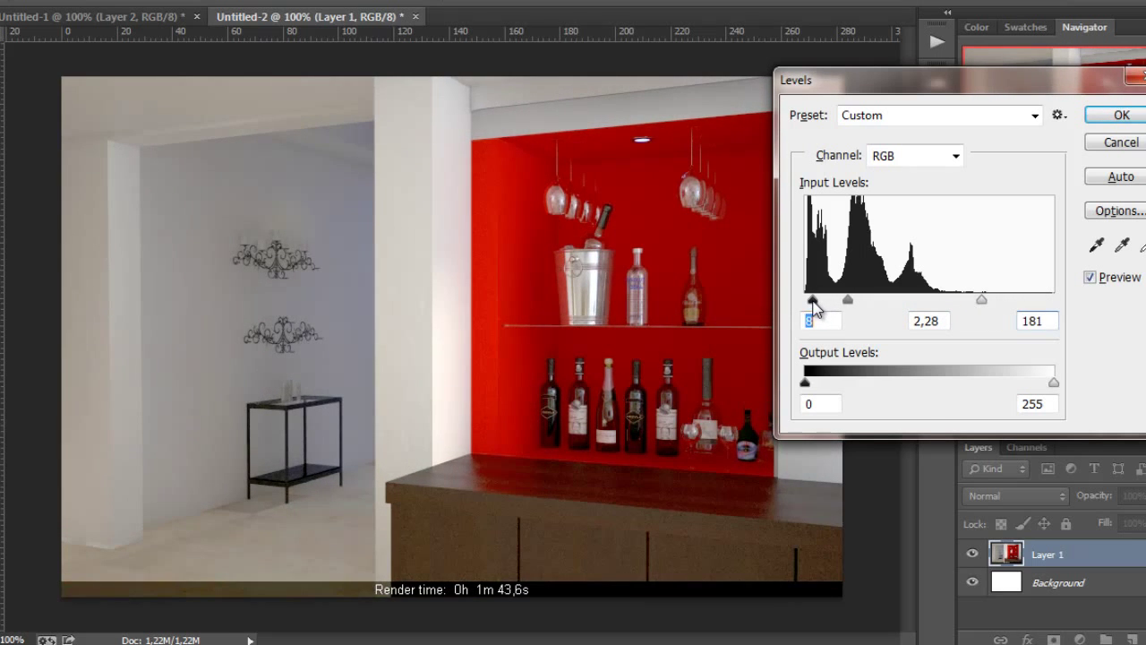
pyautogui.click(1126, 117)
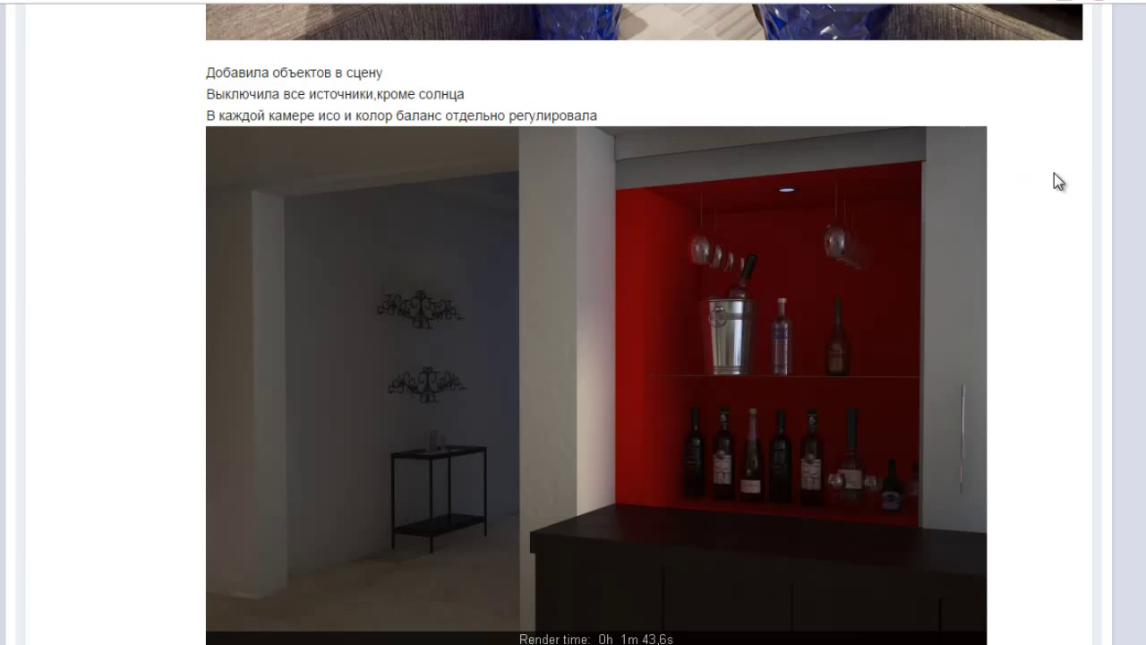
# Step: Capture the dining-room render as a Lightshot screen region
pyautogui.scroll(-2, 1054, 175)
pyautogui.scroll(-5, 1054, 175)
pyautogui.scroll(-3, 1054, 173)
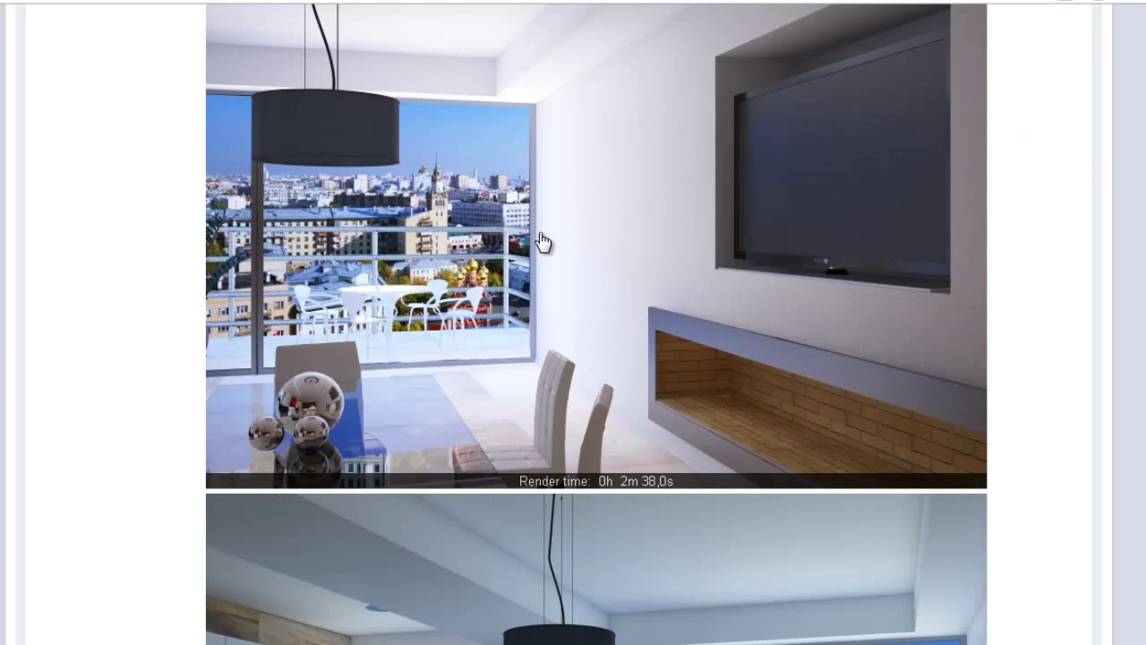
pyautogui.scroll(1, 661, 269)
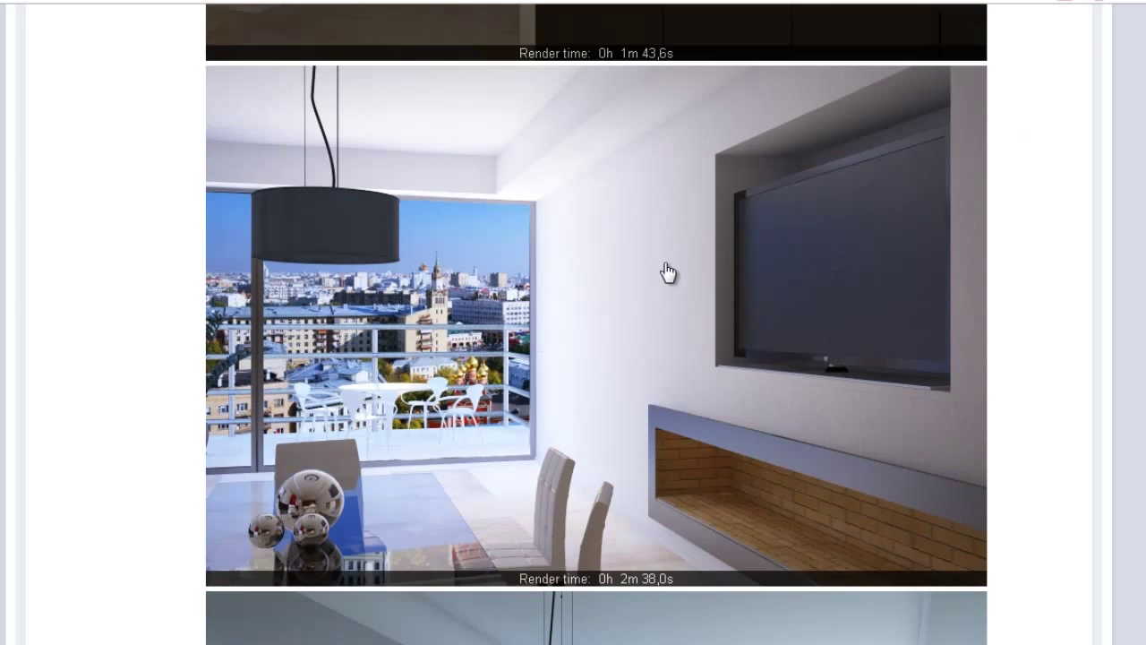
pyautogui.press('Print')
pyautogui.moveTo(131, 40); pyautogui.dragTo(1082, 618)
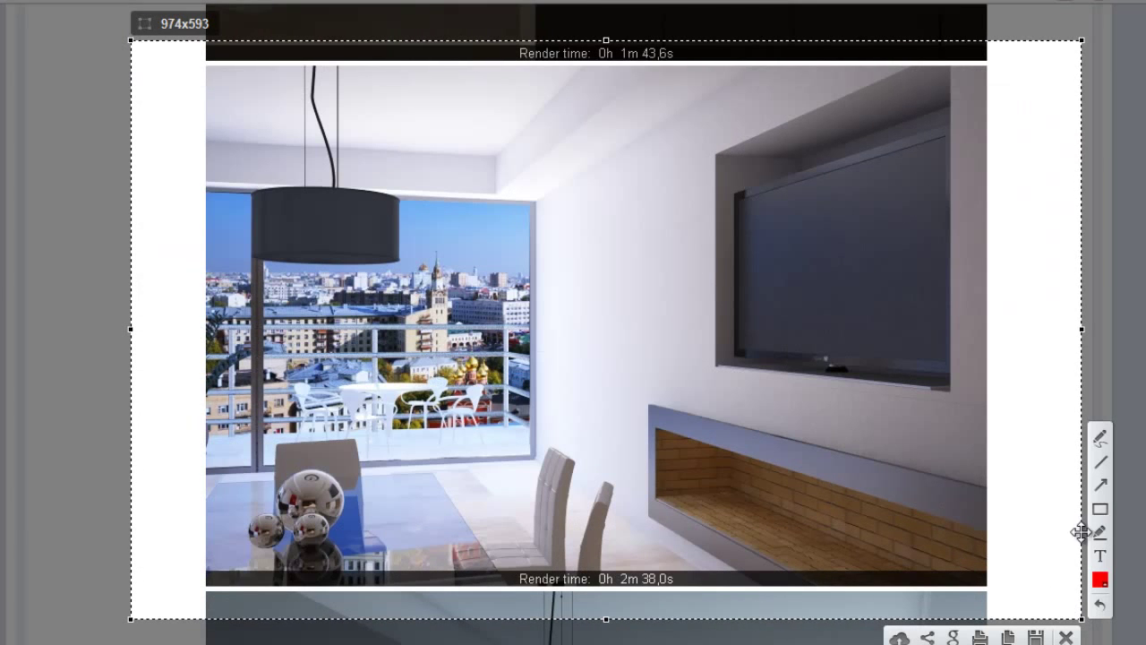
# Step: Draw red perspective lines converging by the window, plus a horizon line and pointer
pyautogui.click(1100, 461)
pyautogui.moveTo(755, 70); pyautogui.dragTo(238, 386)
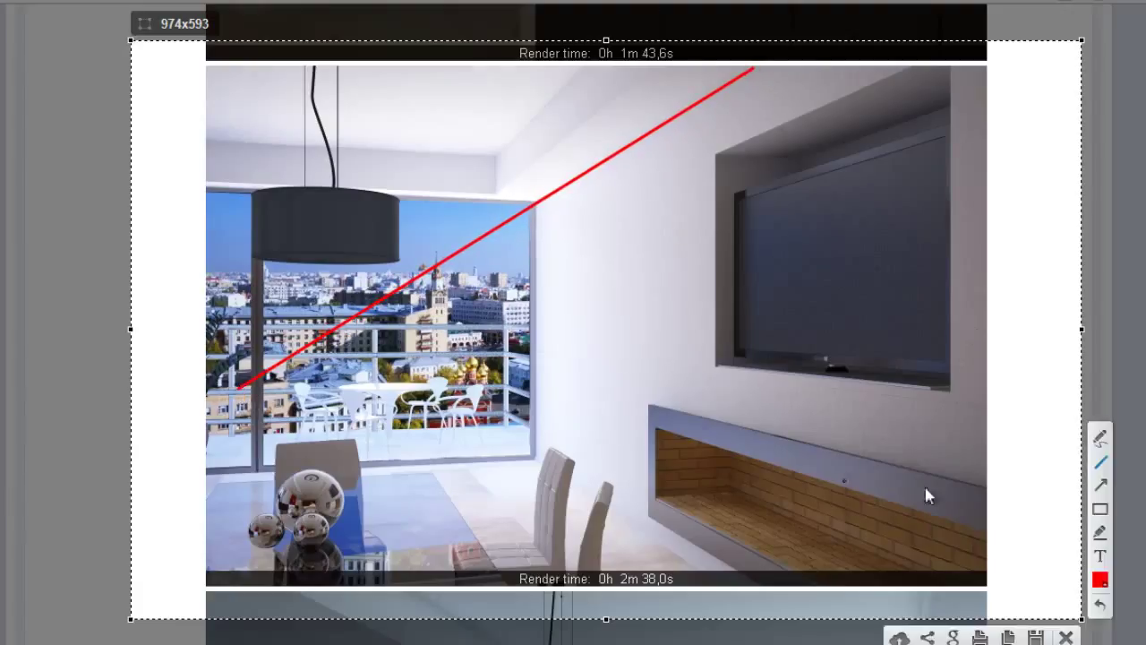
pyautogui.moveTo(986, 488); pyautogui.dragTo(255, 318)
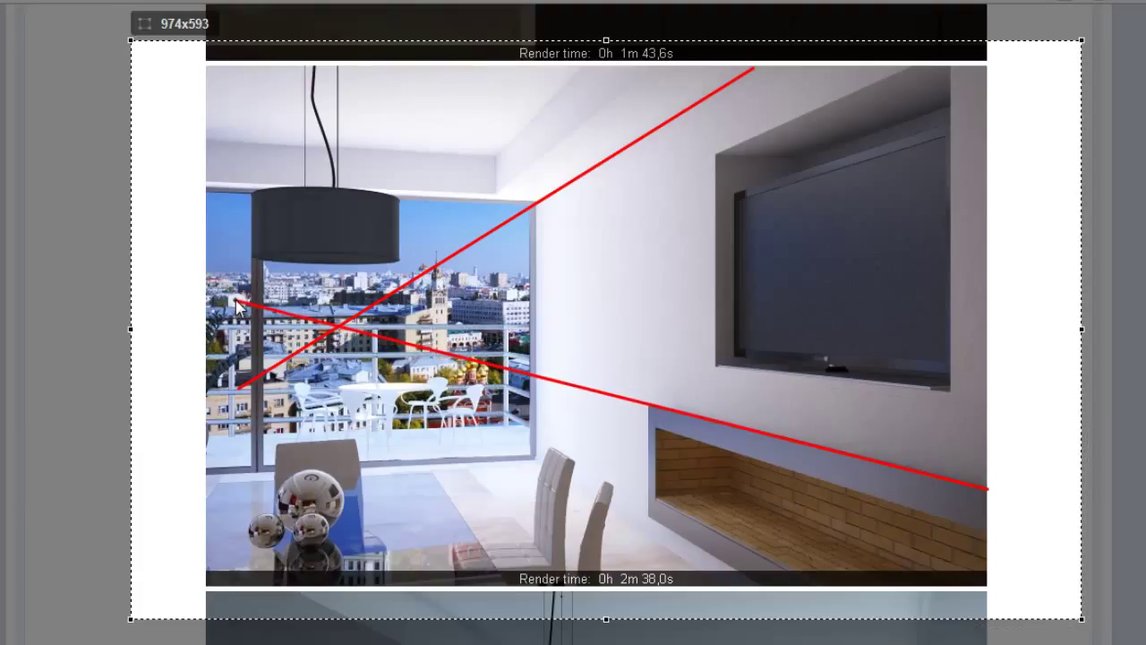
pyautogui.moveTo(255, 317); pyautogui.dragTo(238, 299)
pyautogui.moveTo(336, 324); pyautogui.dragTo(974, 319)
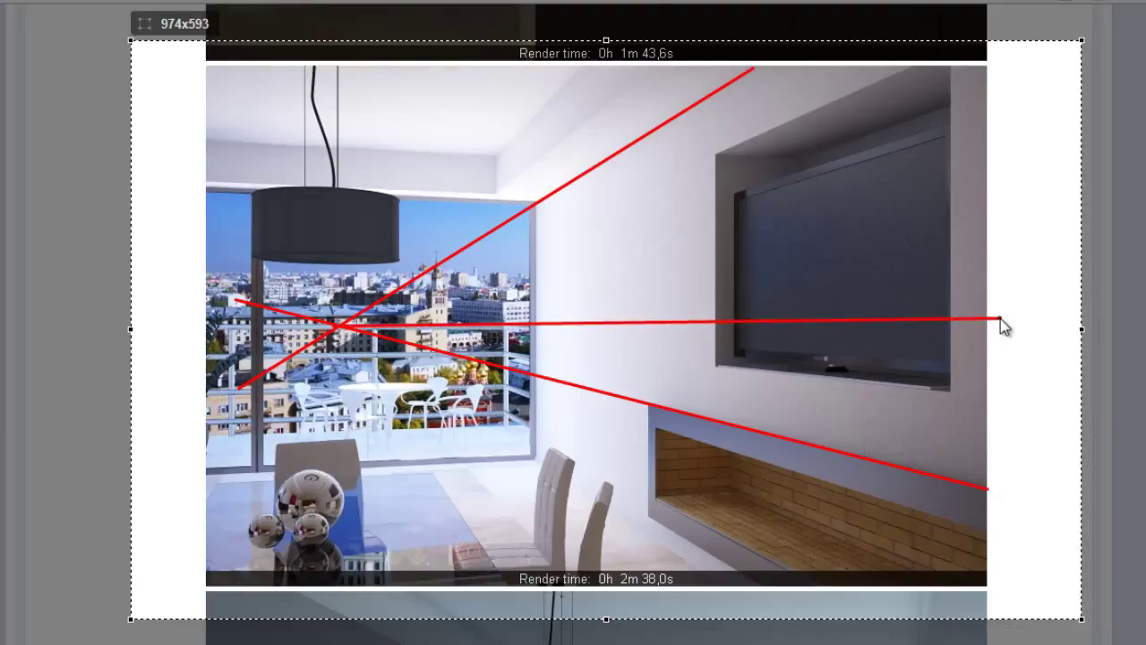
pyautogui.moveTo(1000, 317); pyautogui.dragTo(1000, 318)
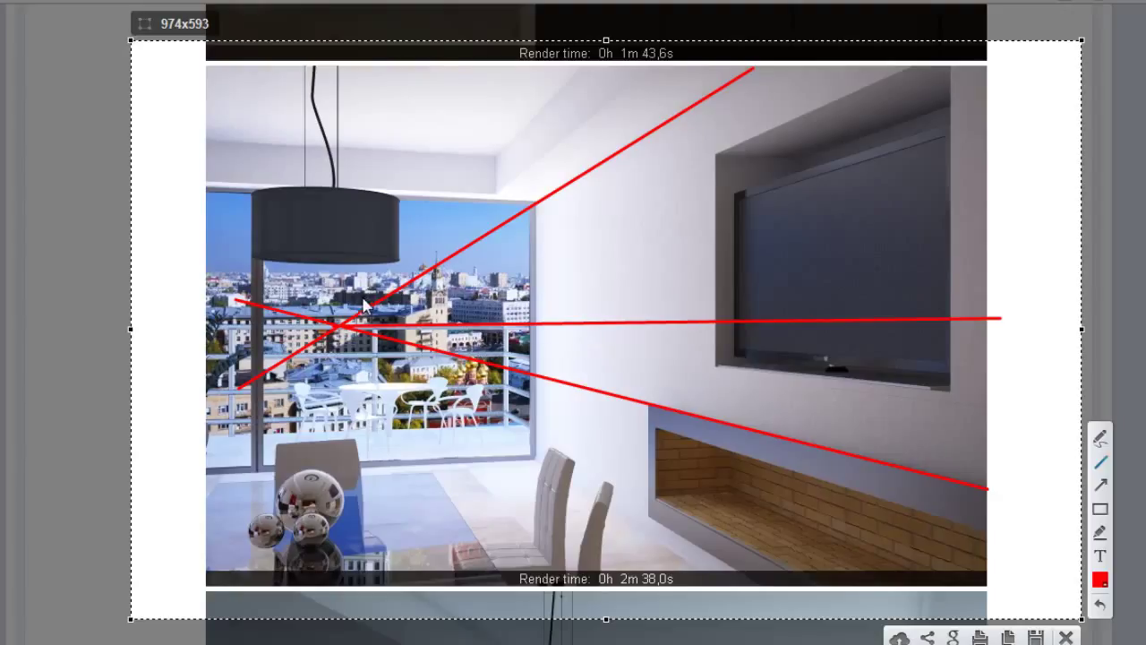
pyautogui.moveTo(278, 272); pyautogui.dragTo(466, 271)
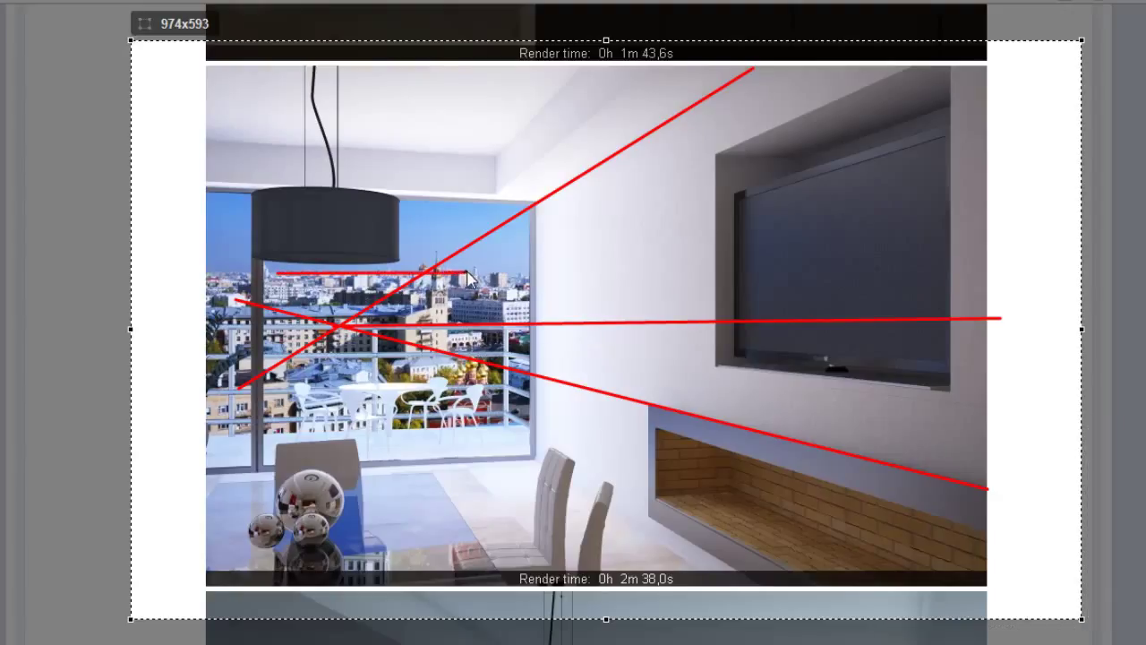
pyautogui.moveTo(346, 274); pyautogui.dragTo(347, 317)
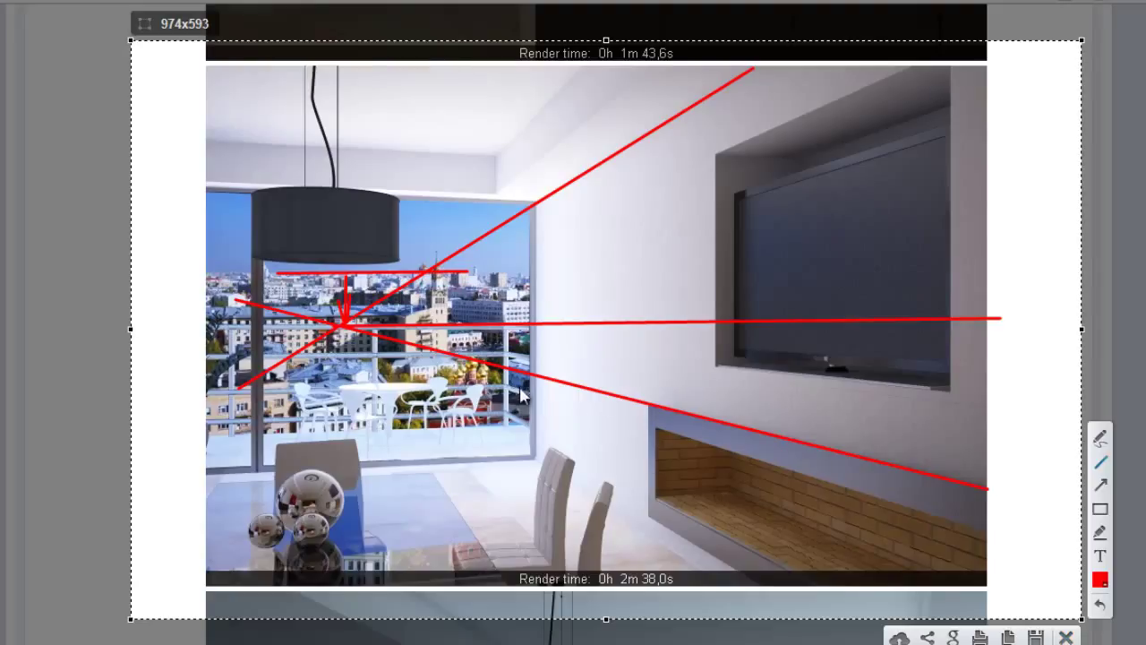
# Step: Close the Lightshot capture and copy the 'камера 5 30.jpg' kitchen render image
pyautogui.click(1067, 636)
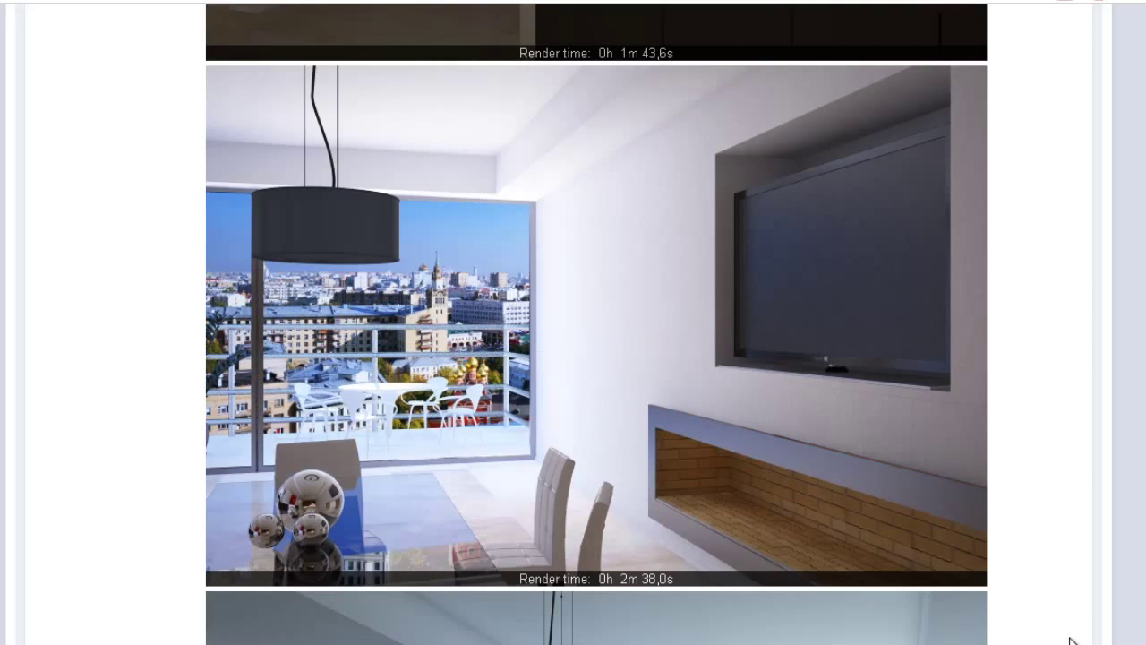
pyautogui.scroll(-1, 591, 434)
pyautogui.scroll(-1, 591, 435)
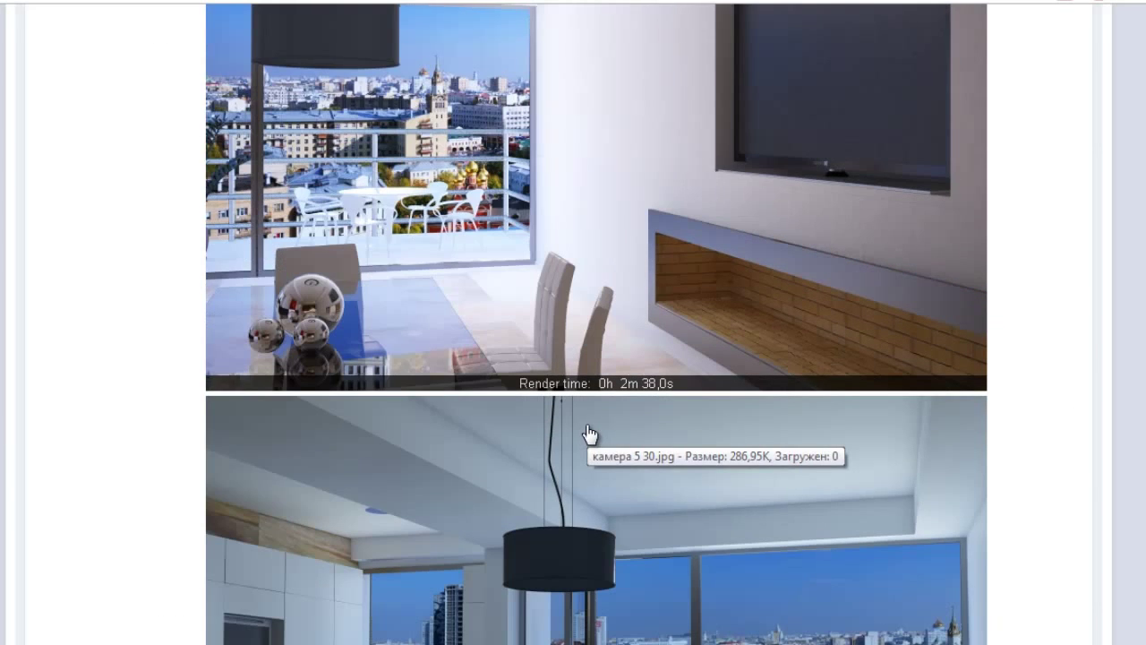
pyautogui.scroll(-2, 590, 435)
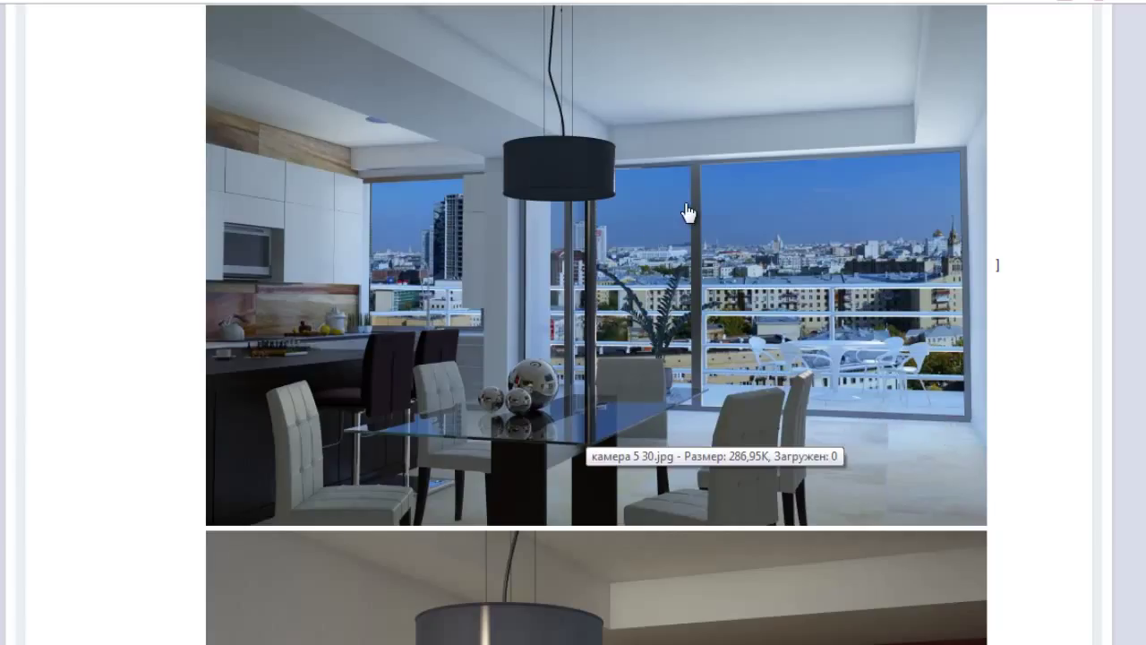
pyautogui.rightClick(584, 229)
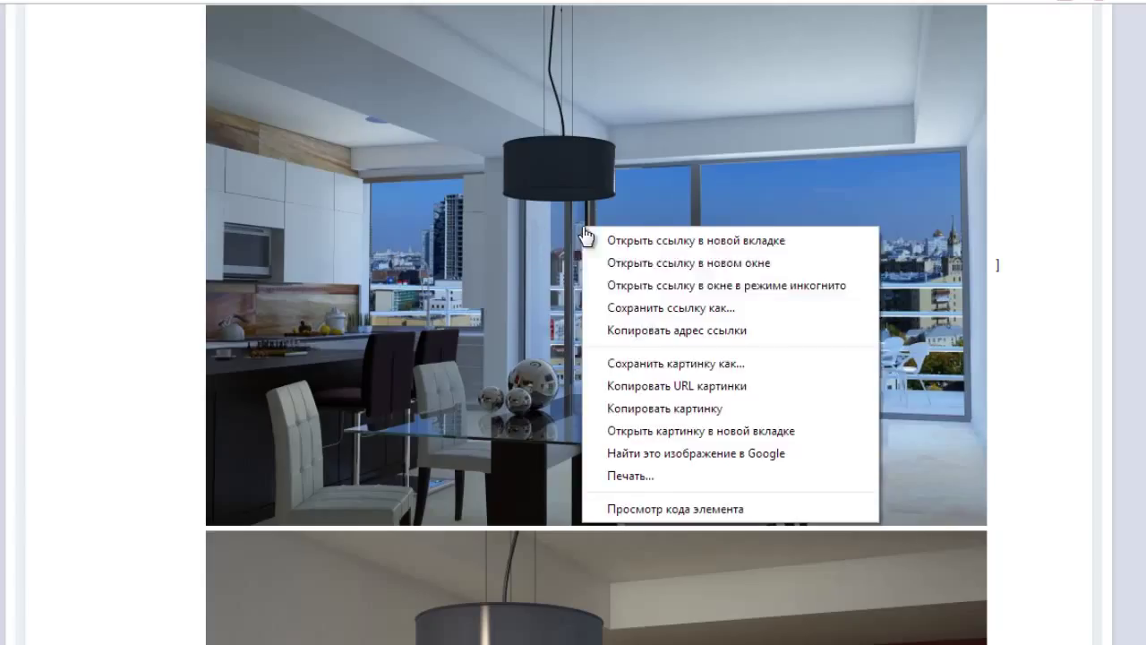
pyautogui.click(668, 415)
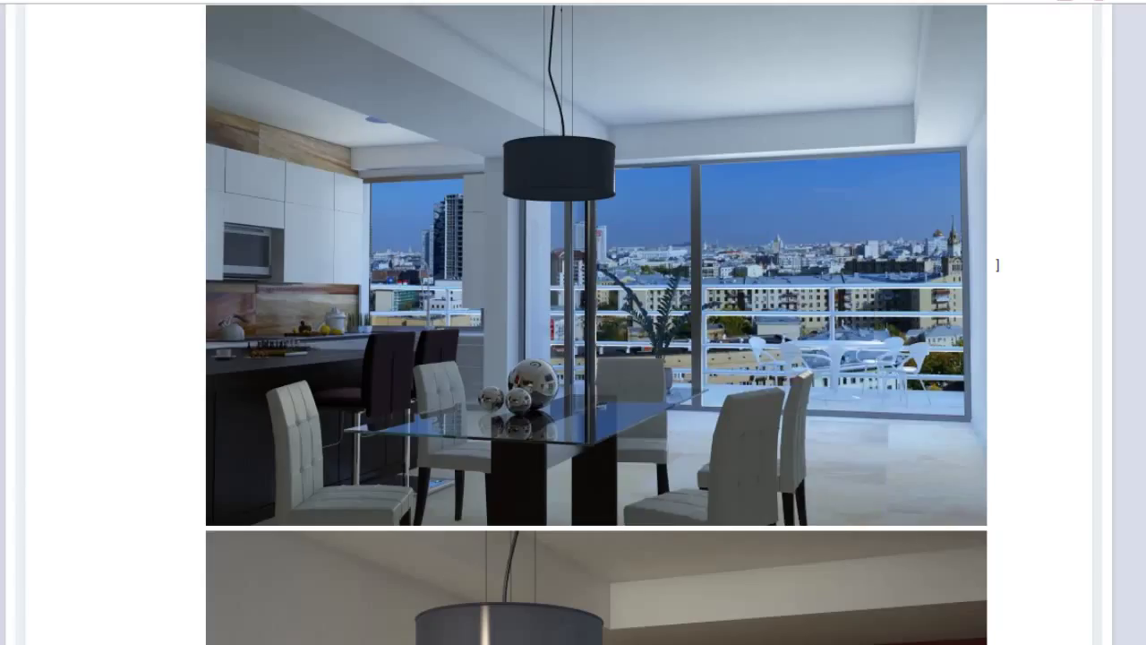
# Step: Paste the kitchen render into a new 800×533 document and duplicate it to its own layer
pyautogui.hotkey('alt', 'Tab')
pyautogui.hotkey('ctrl', 'n')
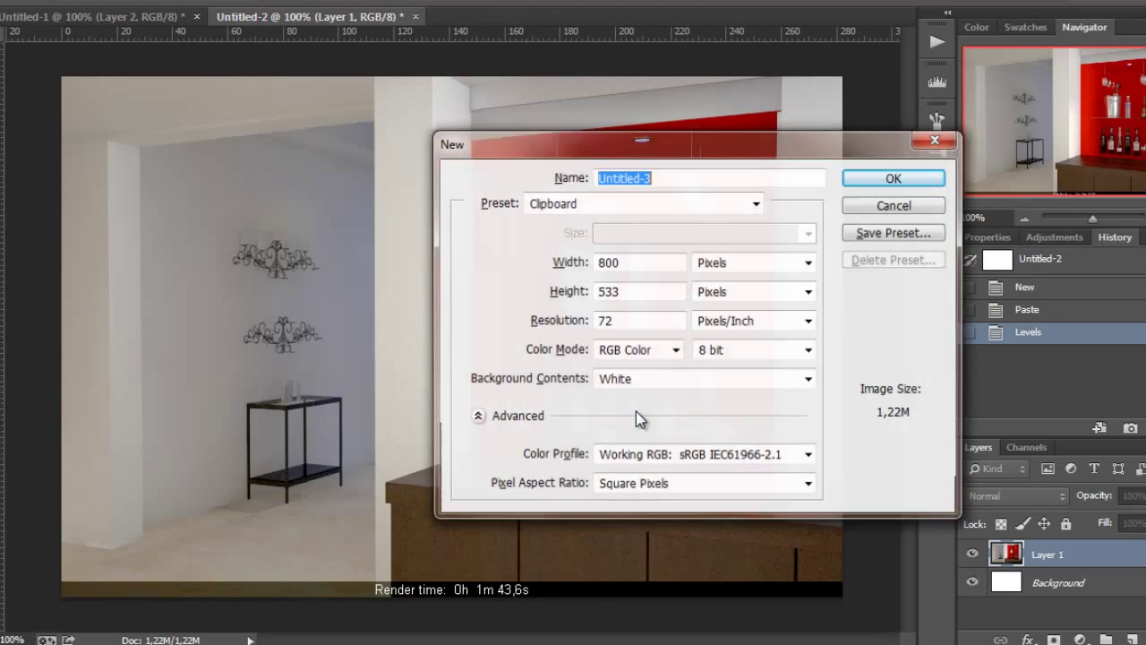
pyautogui.press('Return')
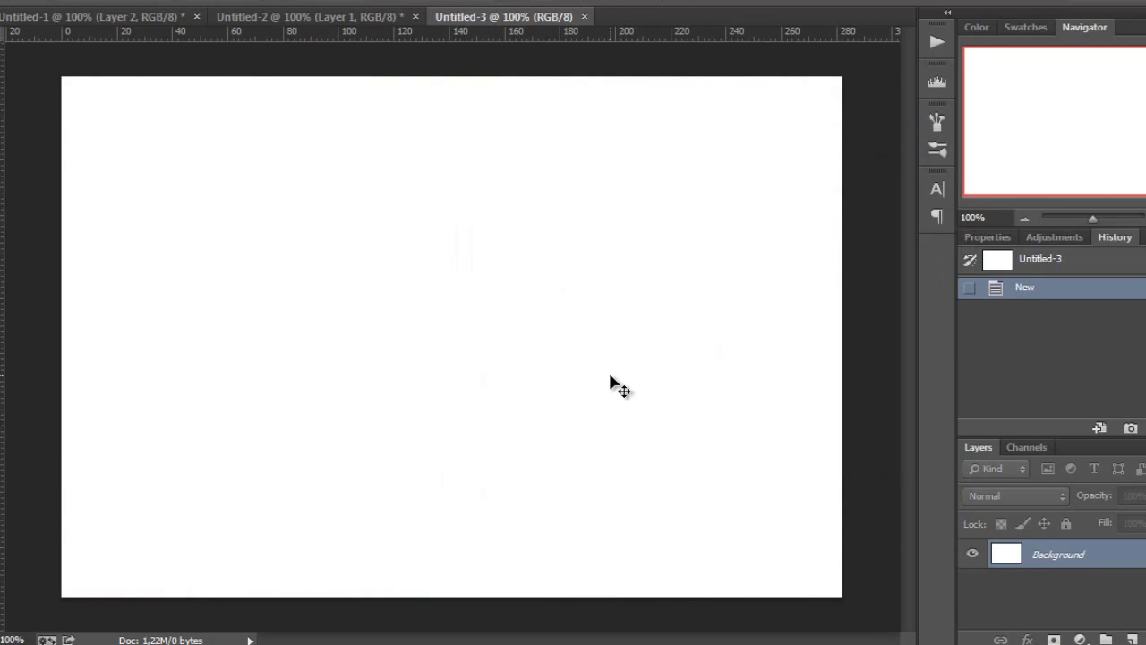
pyautogui.hotkey('ctrl', 'v')
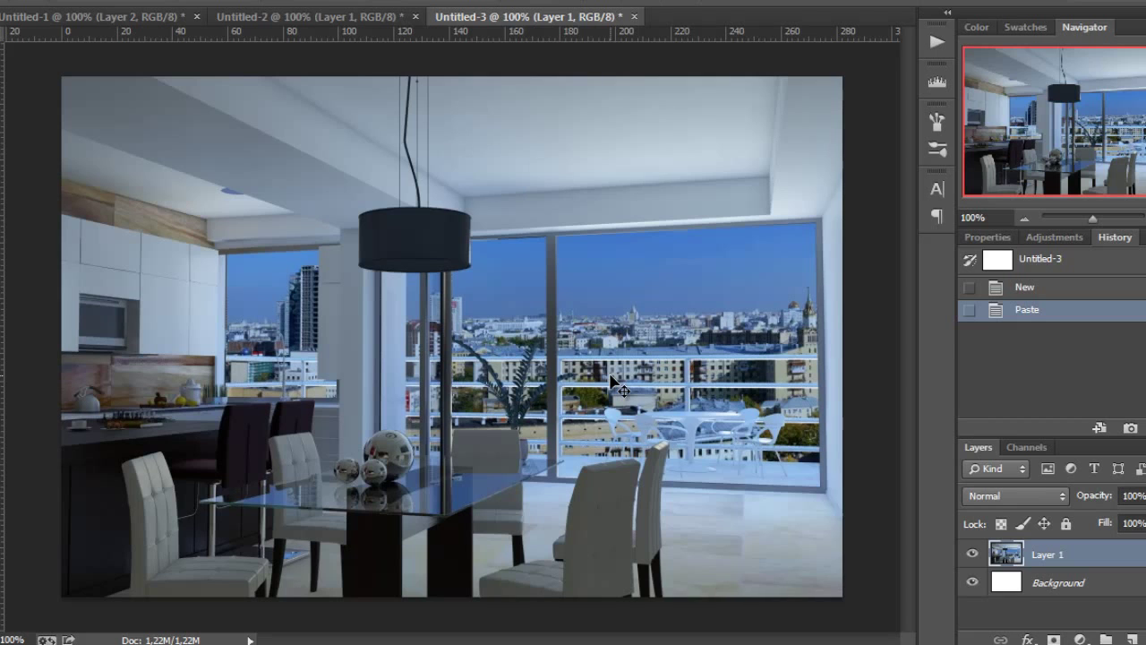
pyautogui.hotkey('ctrl', 'e')
pyautogui.hotkey('ctrl', 'j')
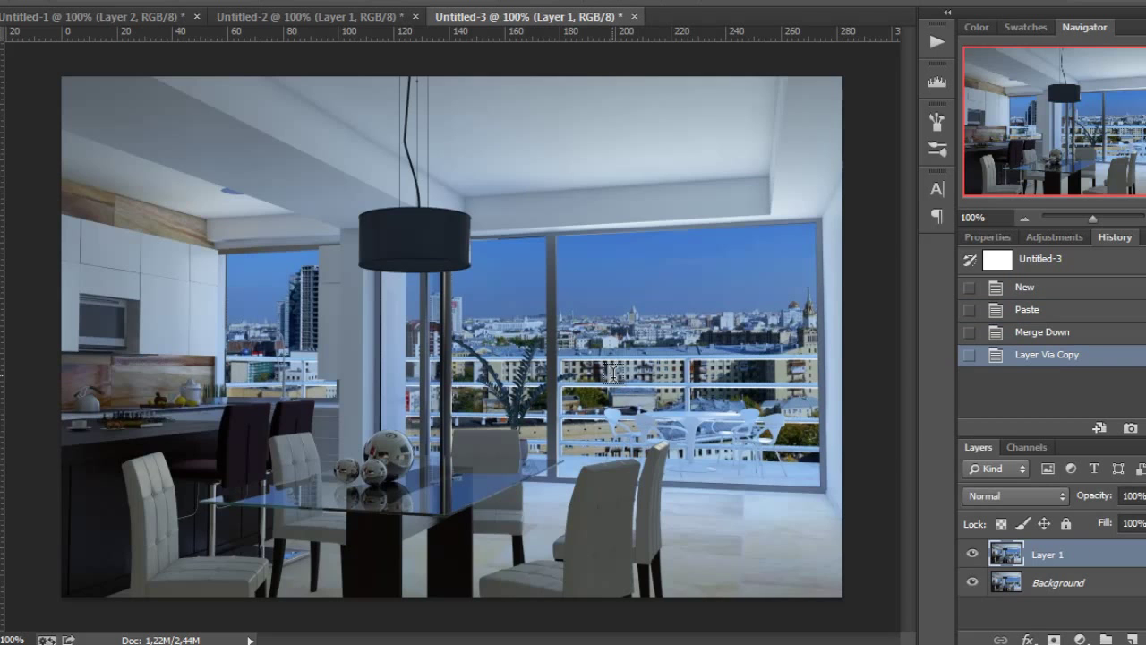
# Step: Brighten the kitchen render with Levels by moving the midtone, white and black sliders
pyautogui.hotkey('ctrl', 'l')
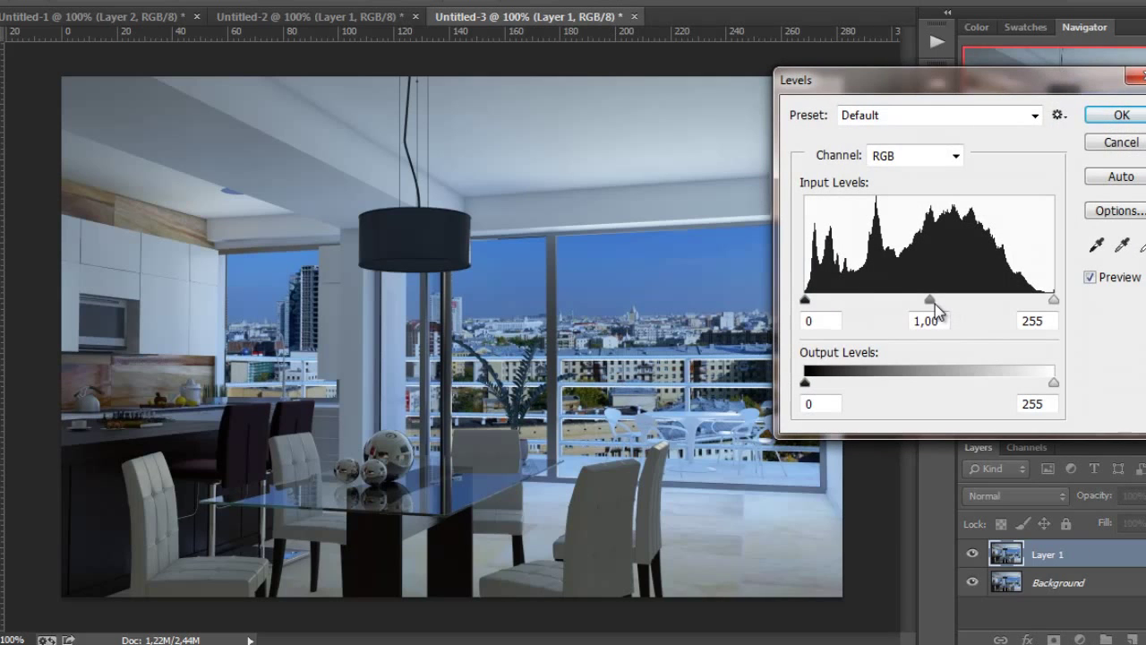
pyautogui.moveTo(931, 299); pyautogui.dragTo(874, 305)
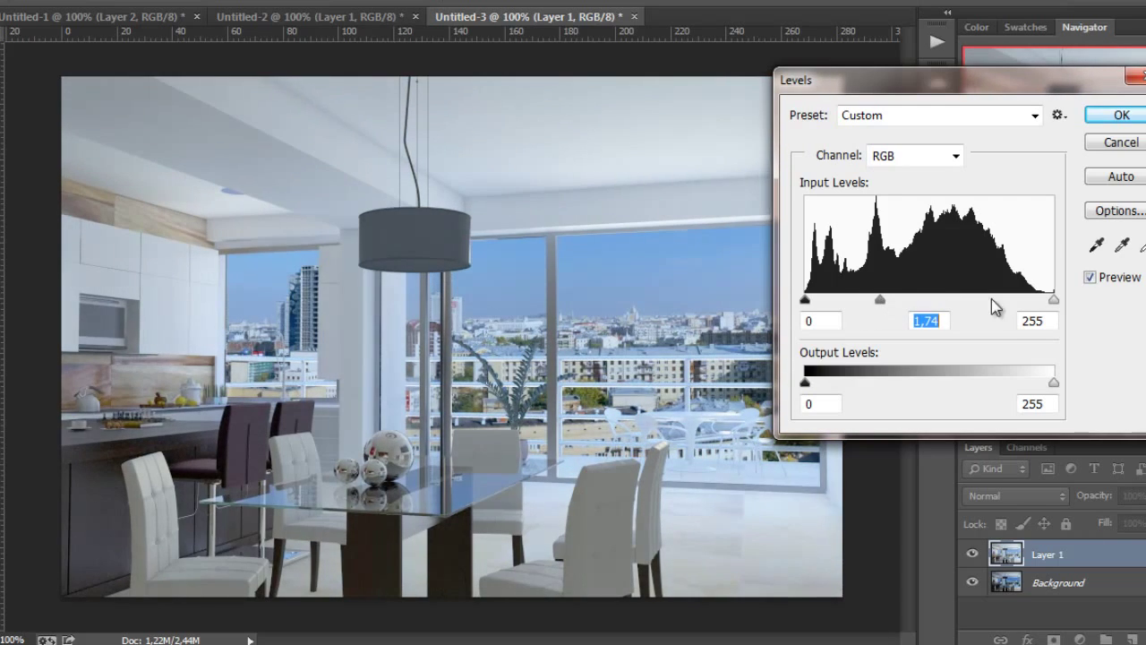
pyautogui.moveTo(1054, 301)
pyautogui.mouseDown()
pyautogui.moveTo(979, 306)
pyautogui.moveTo(1000, 299)
pyautogui.mouseUp()
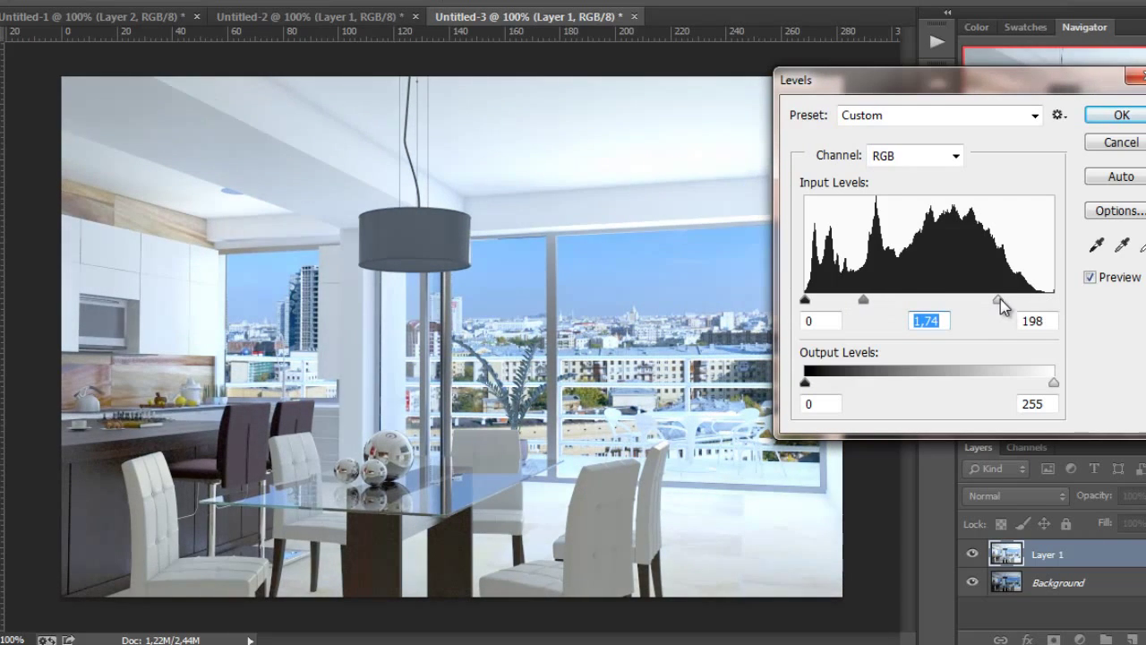
pyautogui.moveTo(805, 299); pyautogui.dragTo(875, 302)
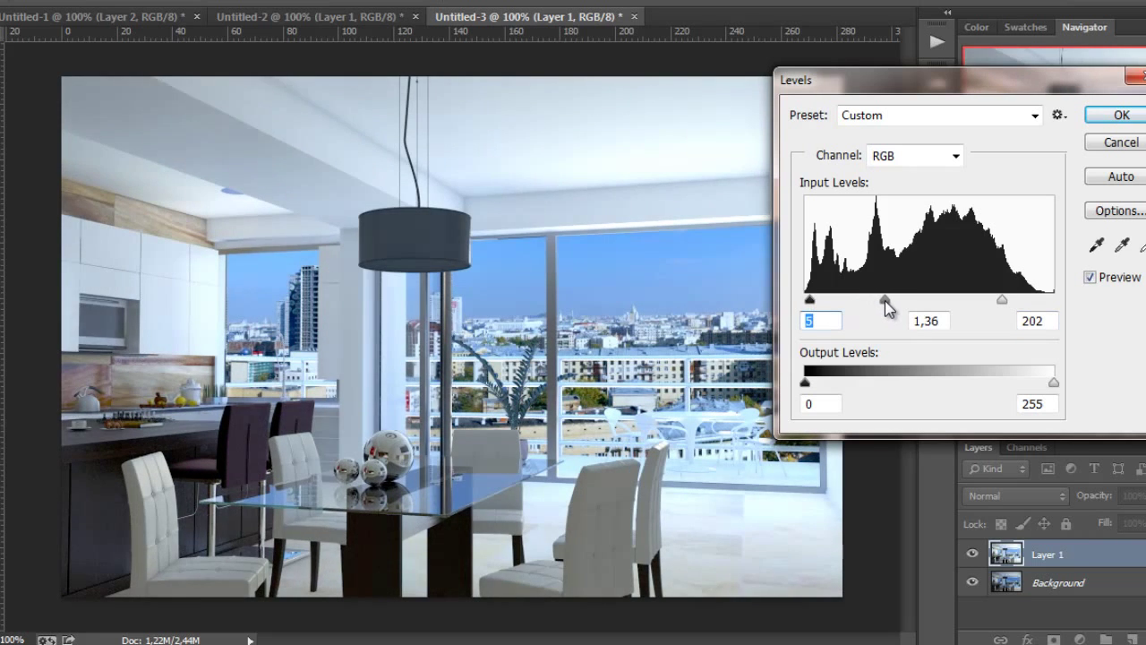
pyautogui.click(1111, 122)
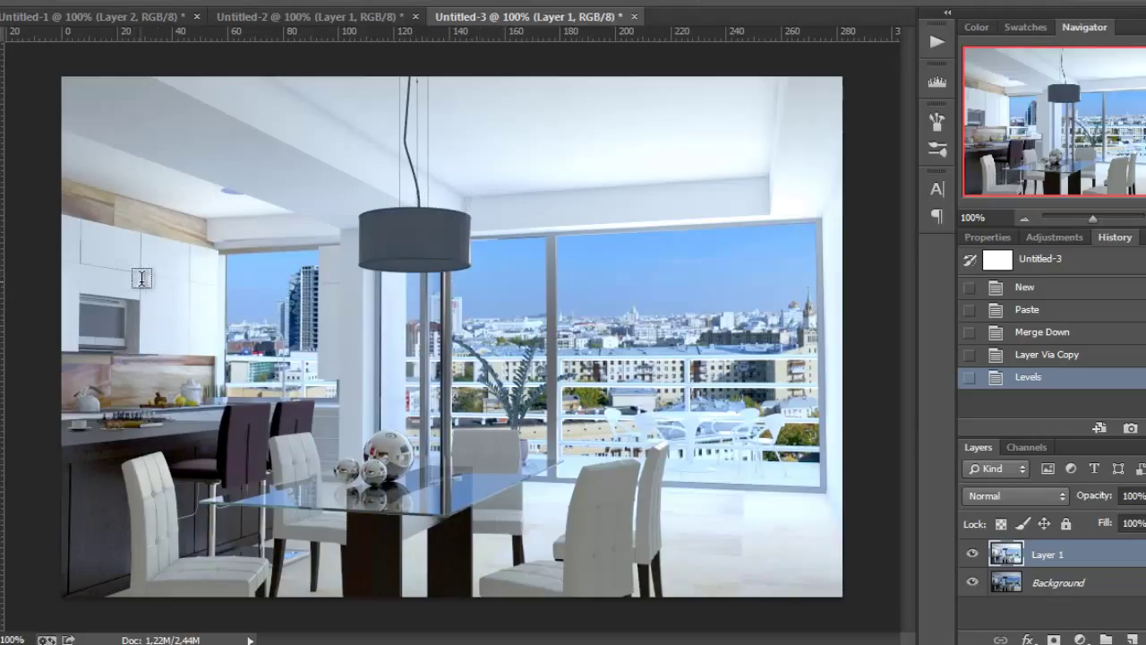
# Step: Circle the wall cabinet and tick the microwave in red, using a 3 px hard brush
pyautogui.moveTo(148, 269); pyautogui.dragTo(132, 280)
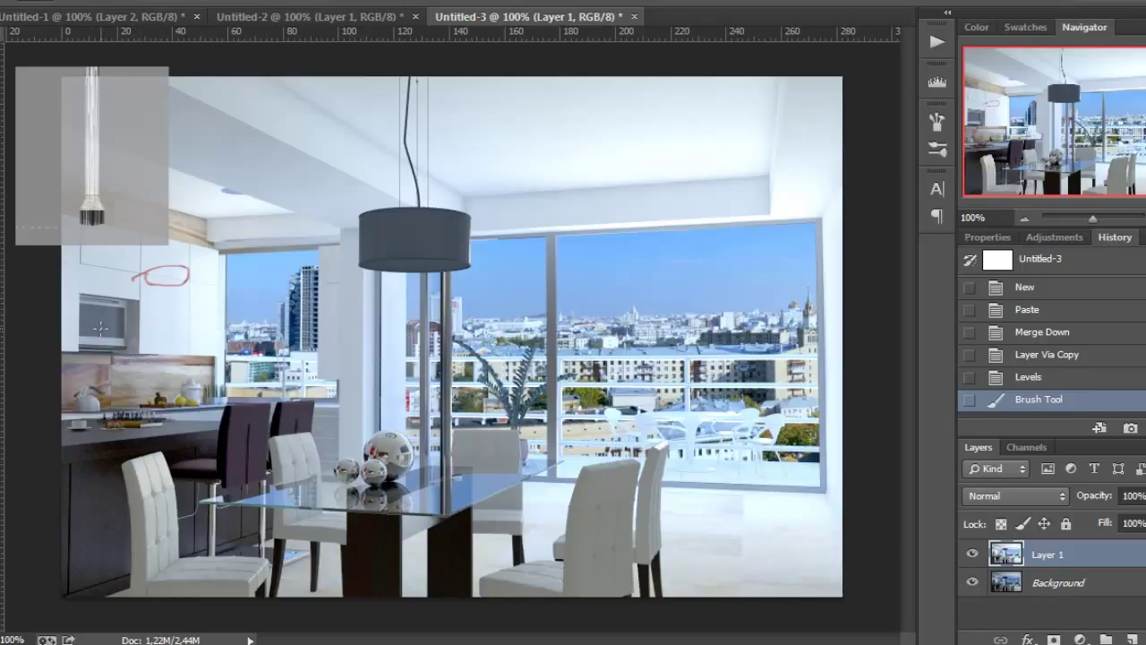
pyautogui.moveTo(82, 306); pyautogui.dragTo(109, 302)
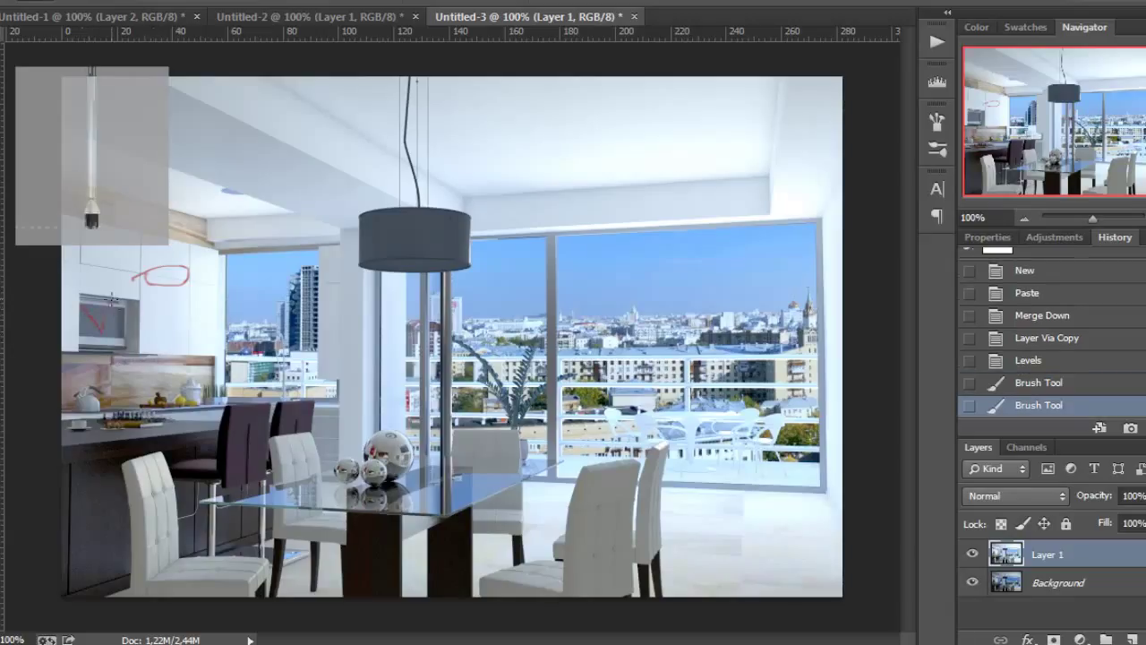
pyautogui.rightClick(394, 287)
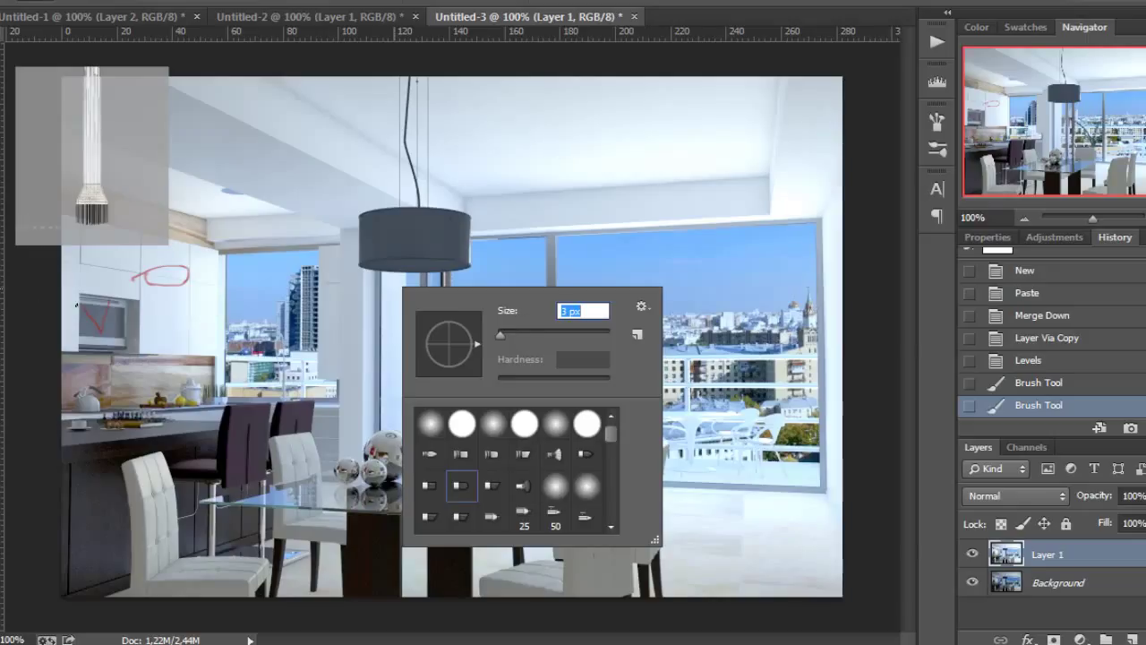
pyautogui.press('Escape')
# Step: Add small red marks, then try a red V on the dark bar chair and undo it
pyautogui.click(96, 224)
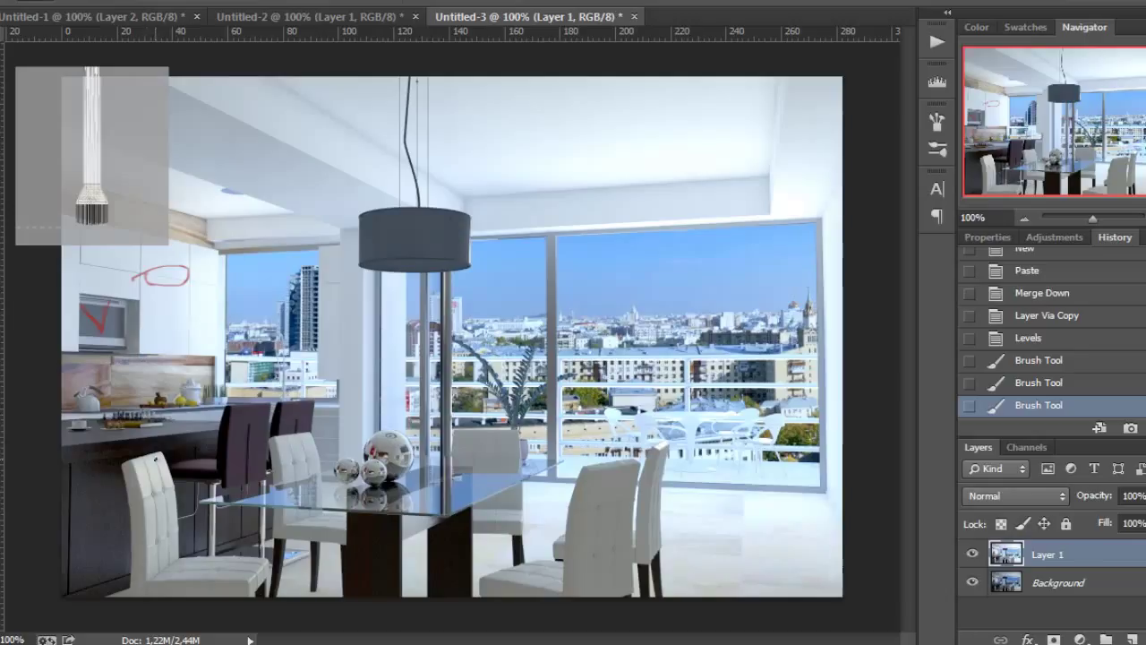
pyautogui.click(92, 196)
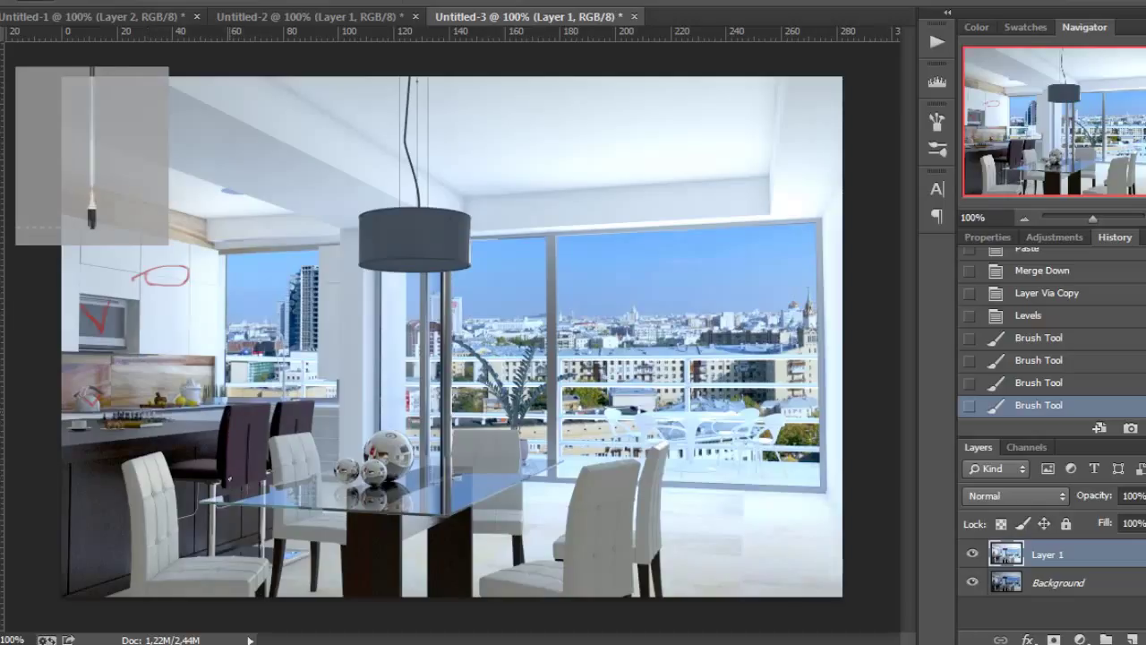
pyautogui.moveTo(93, 71); pyautogui.dragTo(93, 220)
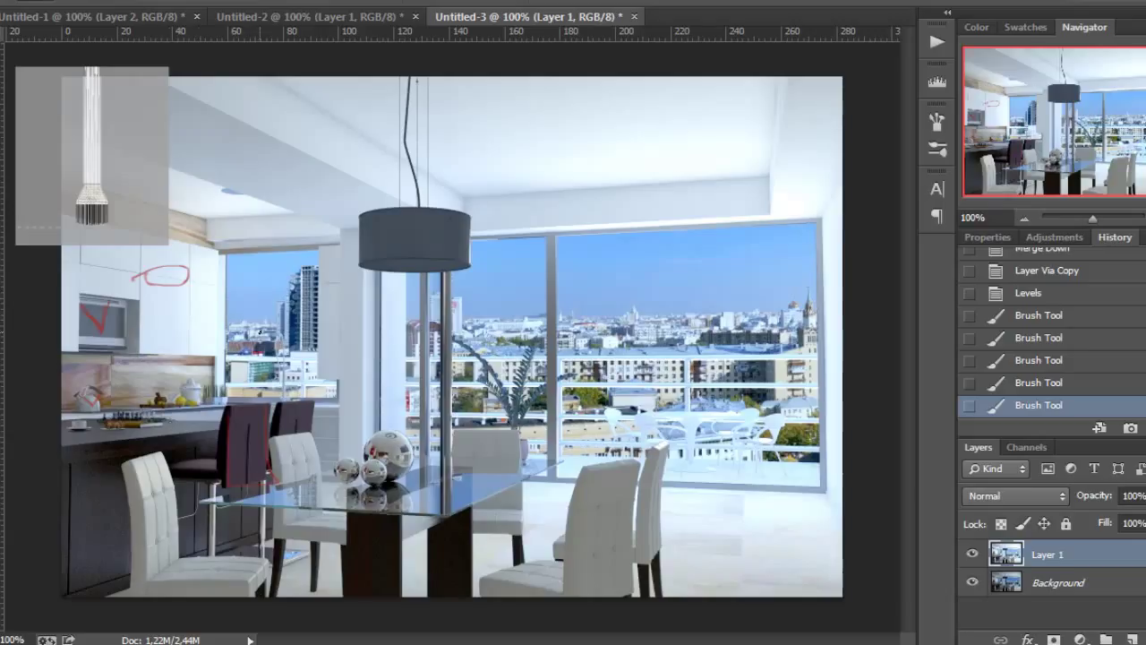
pyautogui.rightClick(304, 329)
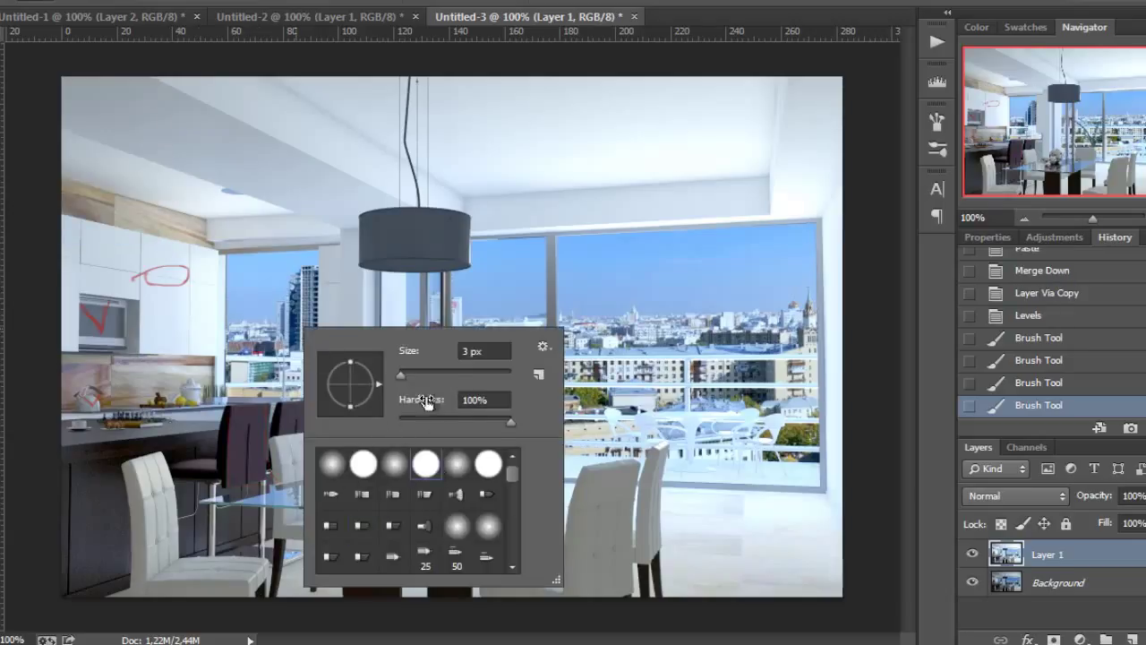
pyautogui.moveTo(230, 416); pyautogui.dragTo(257, 410)
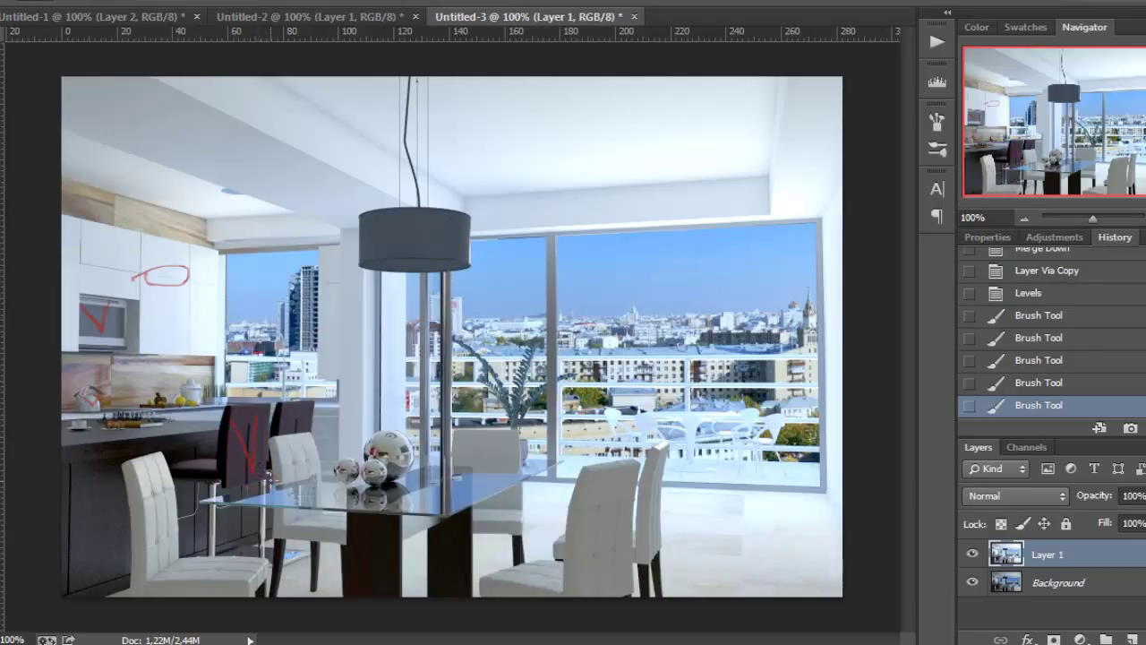
pyautogui.hotkey('ctrl', 'z')
# Step: Keep red as the foreground colour and outline and hatch the dark bar chair
pyautogui.click(12, 549)
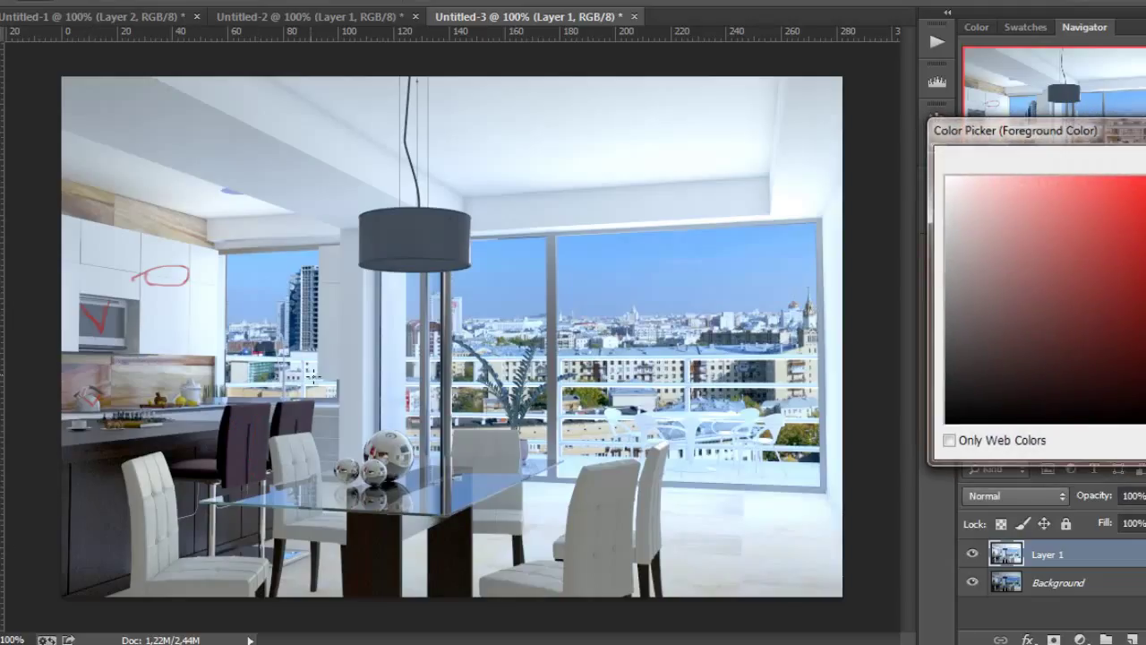
pyautogui.press('Return')
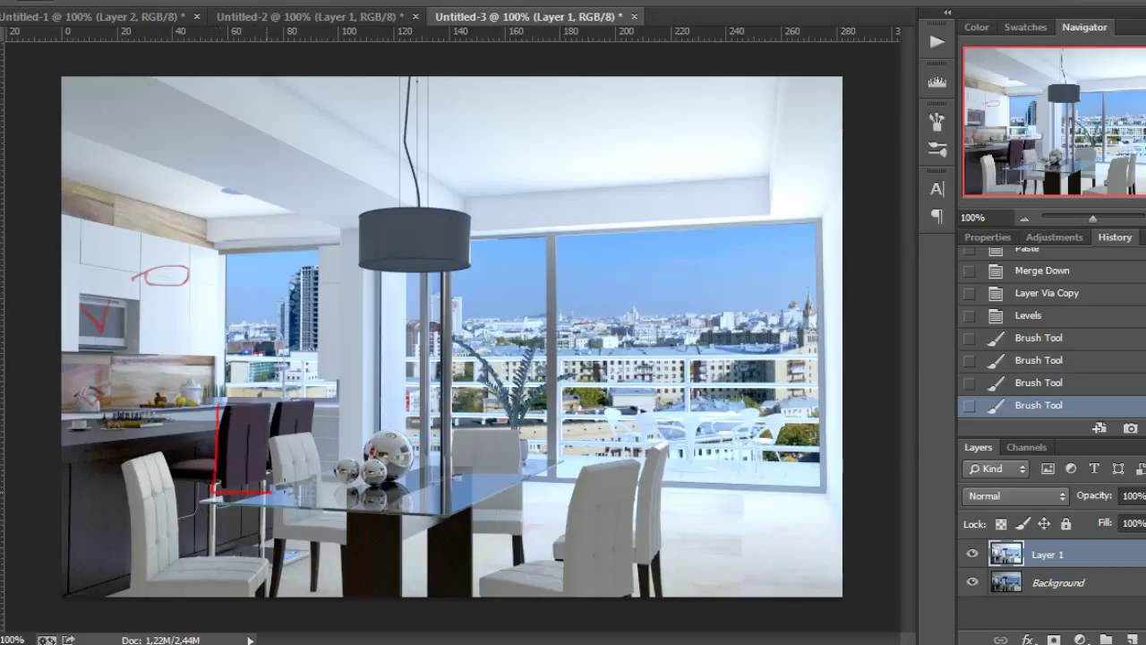
pyautogui.moveTo(283, 414); pyautogui.dragTo(221, 450)
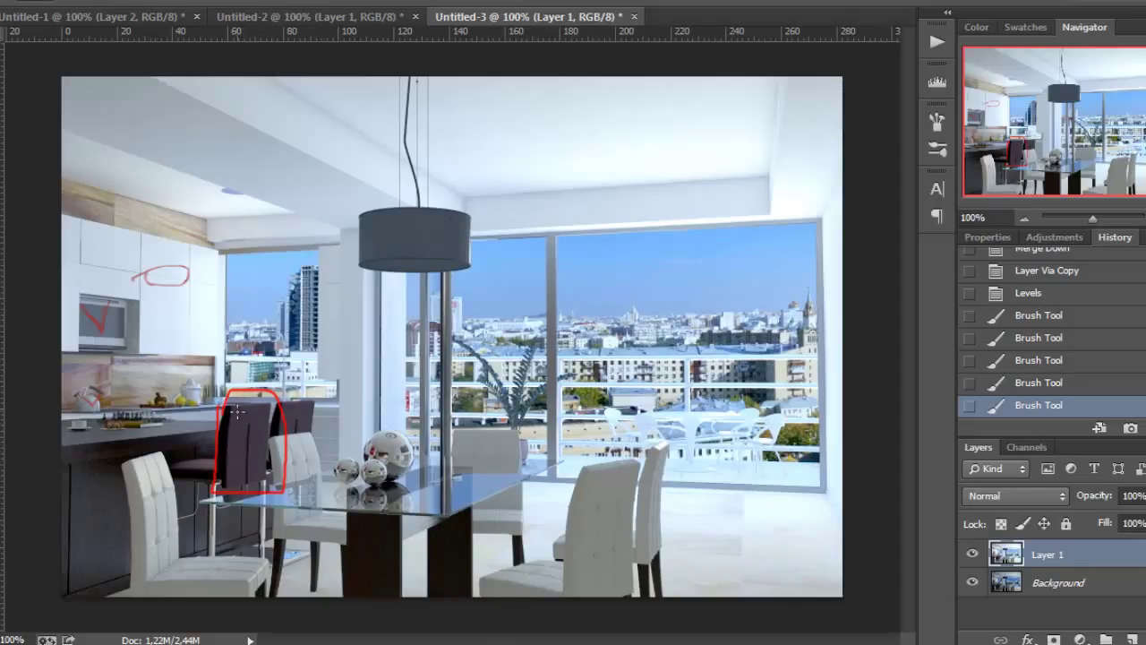
pyautogui.moveTo(236, 482)
pyautogui.mouseDown()
pyautogui.moveTo(236, 405)
pyautogui.moveTo(243, 488)
pyautogui.moveTo(260, 387)
pyautogui.mouseUp()
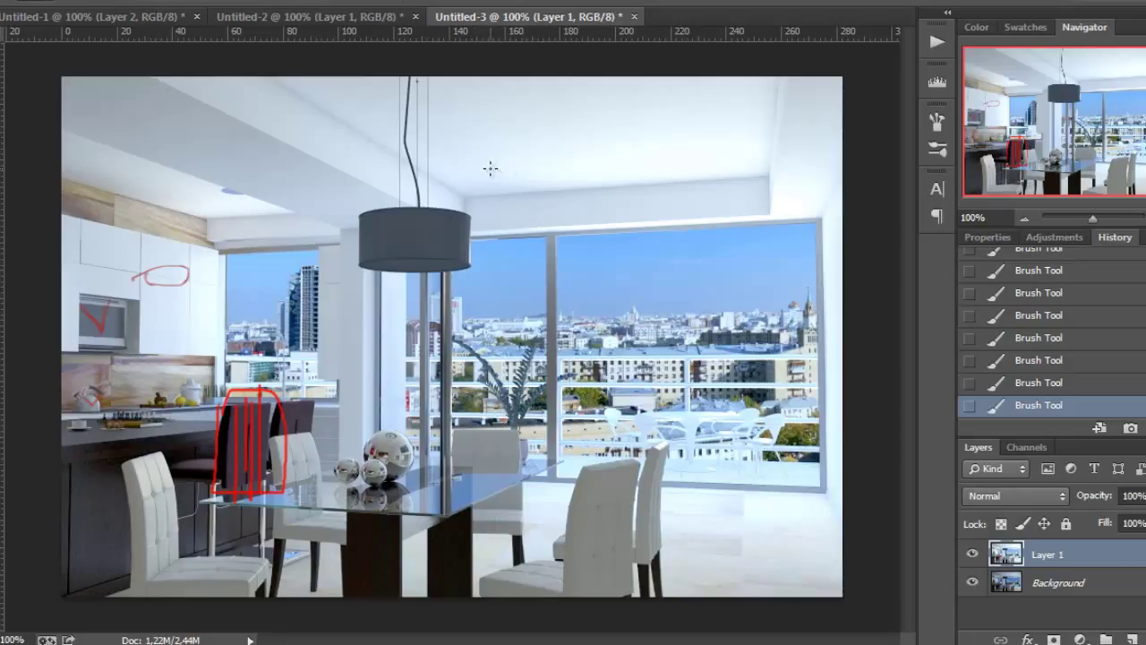
# Step: Roll back the ceiling and chair marks in History and paint one red checkmark on the chair
pyautogui.moveTo(489, 167); pyautogui.dragTo(721, 163)
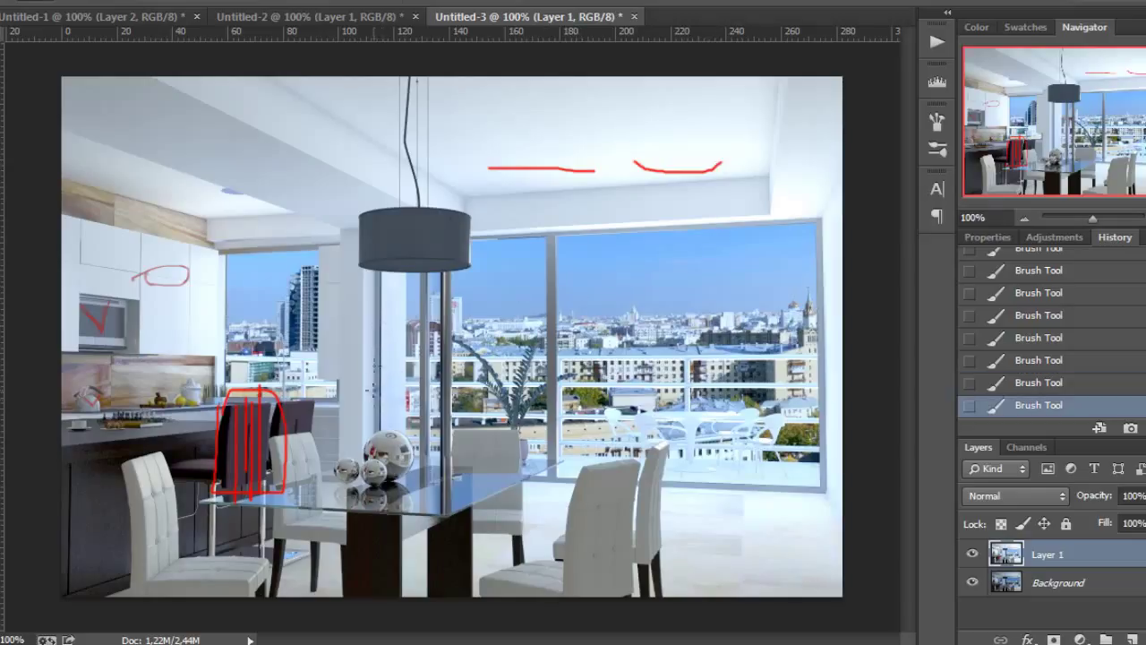
pyautogui.hotkey('ctrl', 'z')
pyautogui.hotkey('ctrl', 'z')
pyautogui.hotkey('ctrl', 'z')
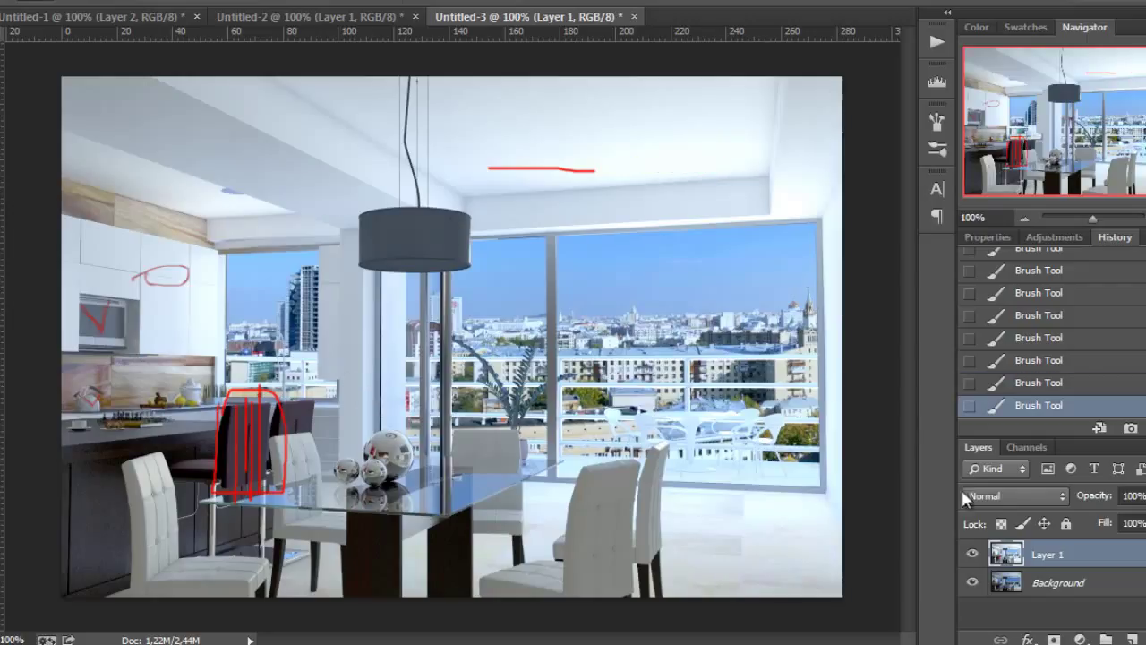
pyautogui.click(1066, 271)
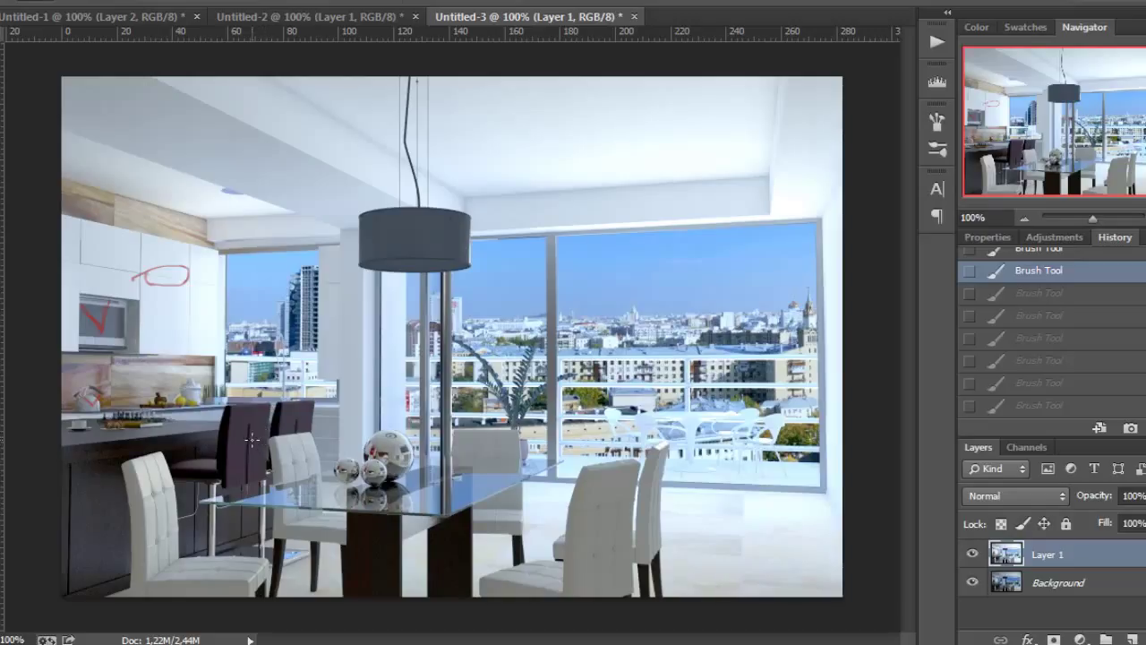
pyautogui.moveTo(231, 405); pyautogui.dragTo(260, 375)
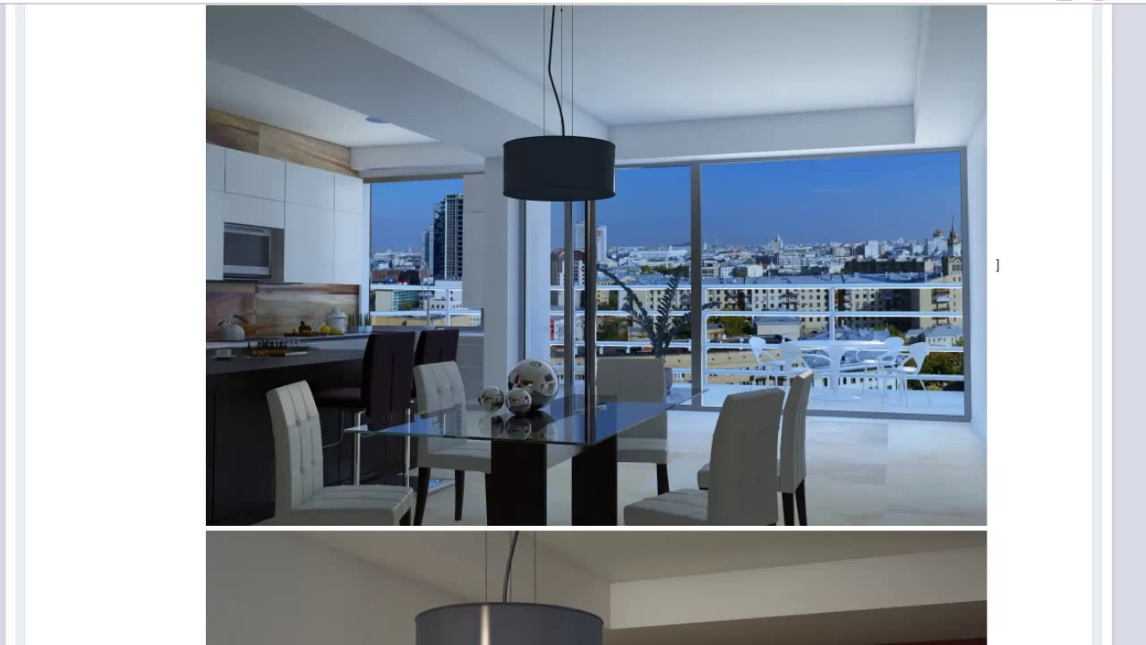
# Step: Scroll between renders and references, stopping at the stainless-steel kitchen and red bar niche photos
pyautogui.scroll(5, 841, 215)
pyautogui.scroll(5, 846, 220)
pyautogui.scroll(5, 844, 217)
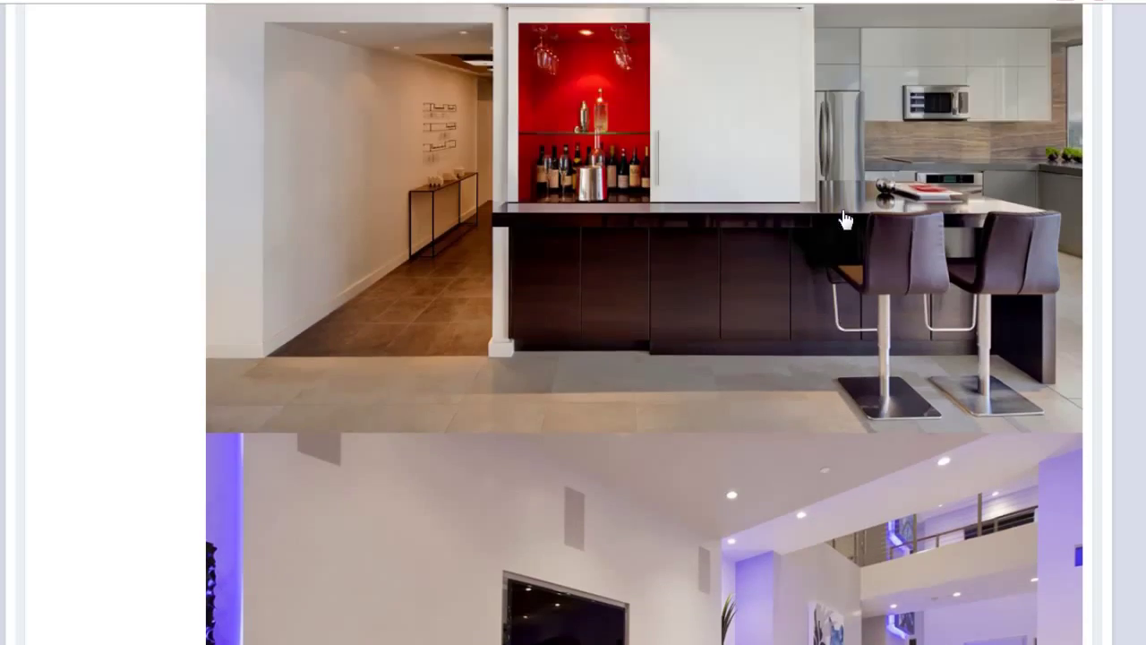
pyautogui.scroll(5, 844, 217)
pyautogui.scroll(-4, 843, 218)
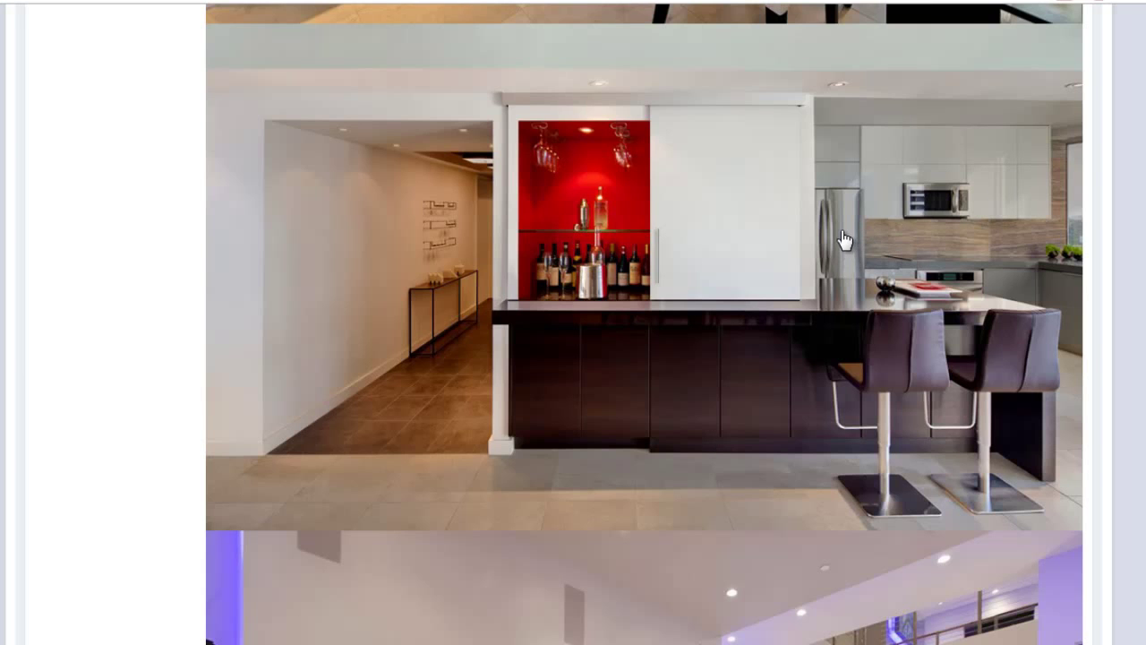
pyautogui.scroll(-6, 1007, 280)
pyautogui.scroll(-1, 1006, 281)
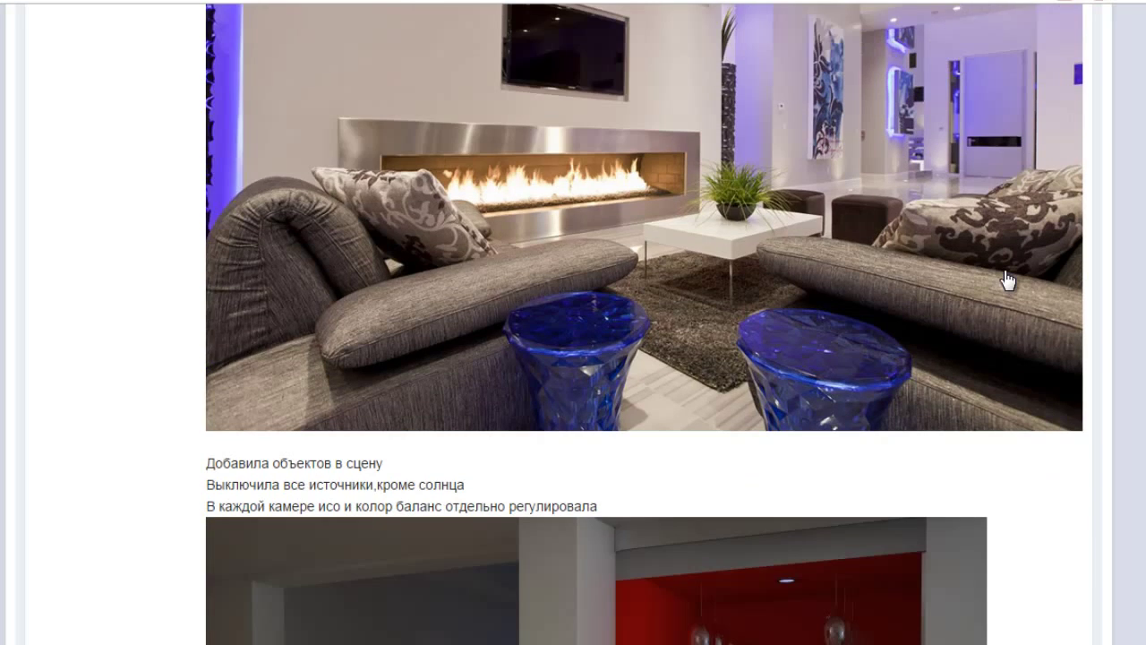
pyautogui.scroll(5, 1006, 280)
pyautogui.scroll(3, 1006, 281)
pyautogui.scroll(-1, 1007, 280)
pyautogui.scroll(-10, 1006, 280)
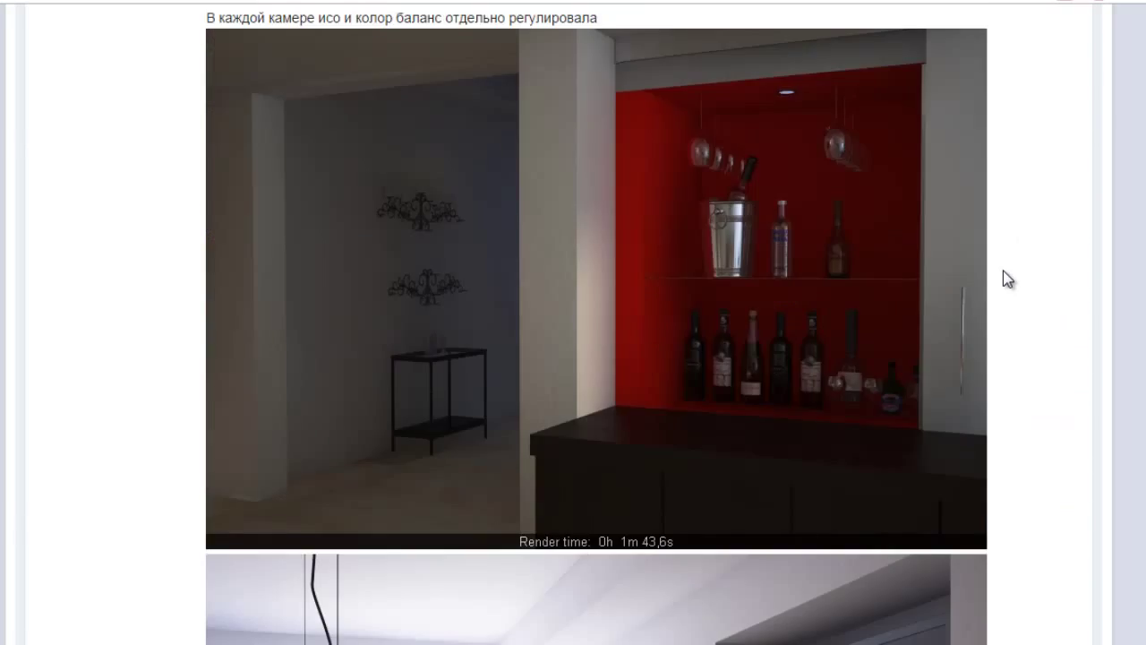
pyautogui.scroll(-5, 1006, 280)
pyautogui.scroll(6, 1006, 280)
pyautogui.scroll(1, 1006, 280)
pyautogui.scroll(-6, 1006, 280)
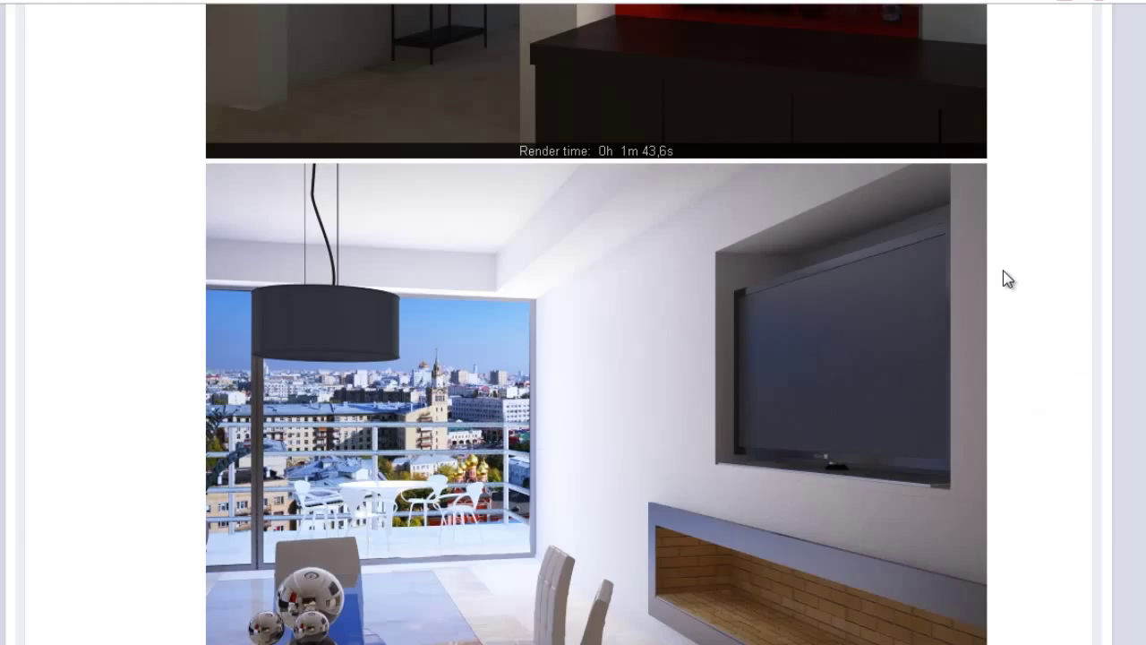
pyautogui.scroll(-5, 1006, 281)
pyautogui.scroll(3, 1004, 274)
pyautogui.scroll(-4, 1004, 273)
pyautogui.scroll(-5, 1003, 273)
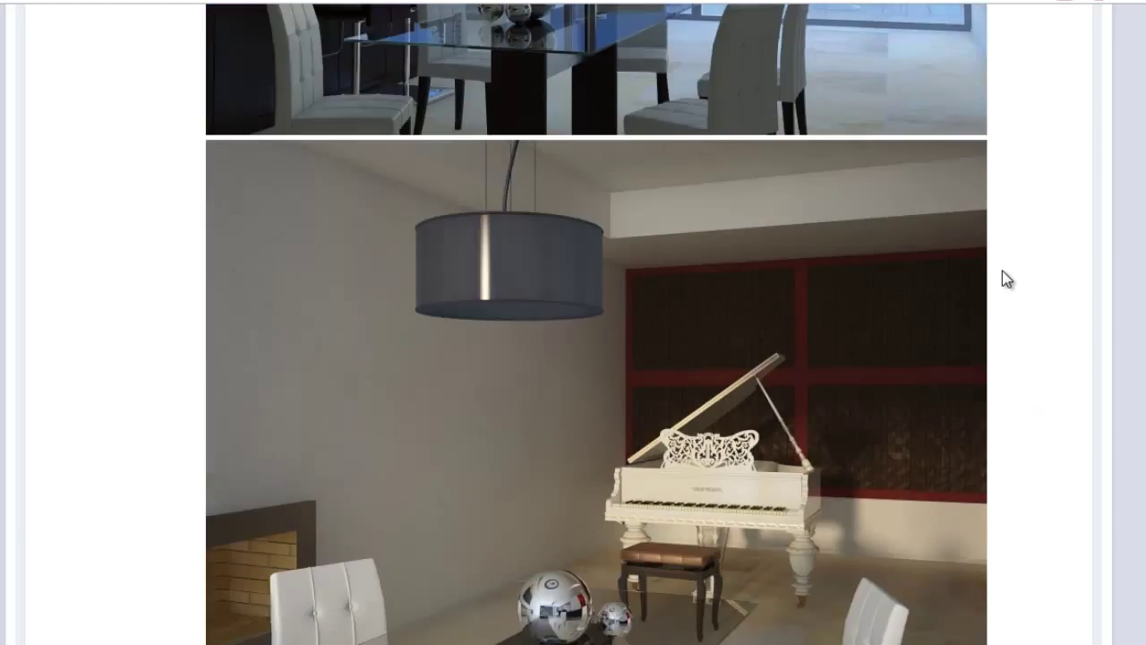
pyautogui.scroll(-3, 1004, 273)
pyautogui.scroll(2, 1003, 273)
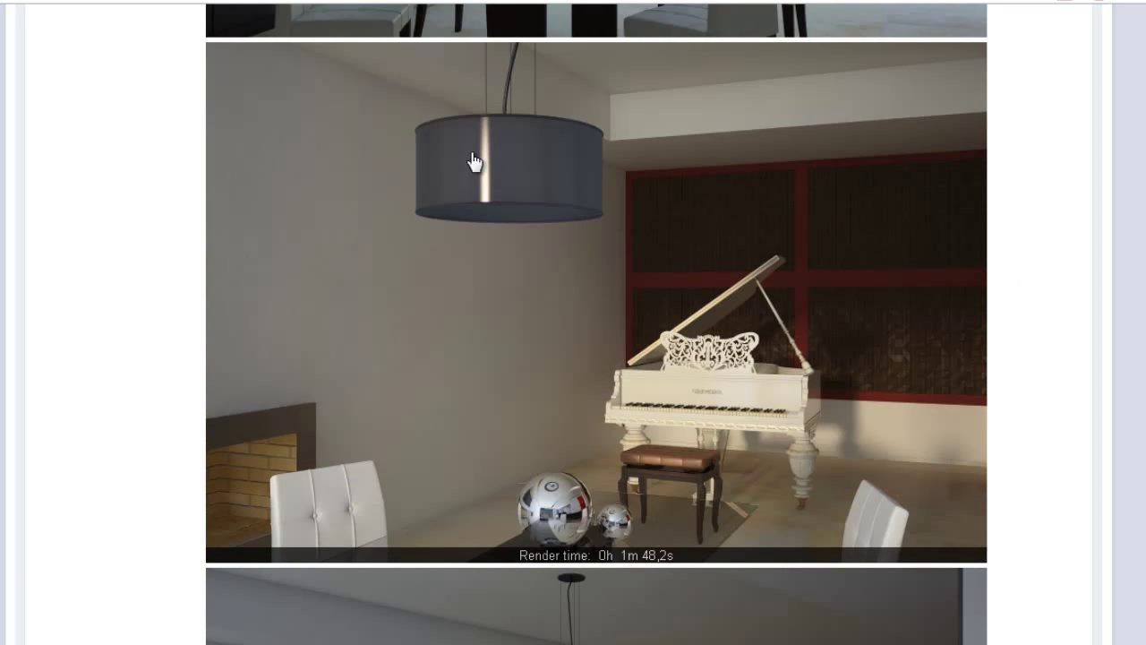
pyautogui.scroll(4, 598, 192)
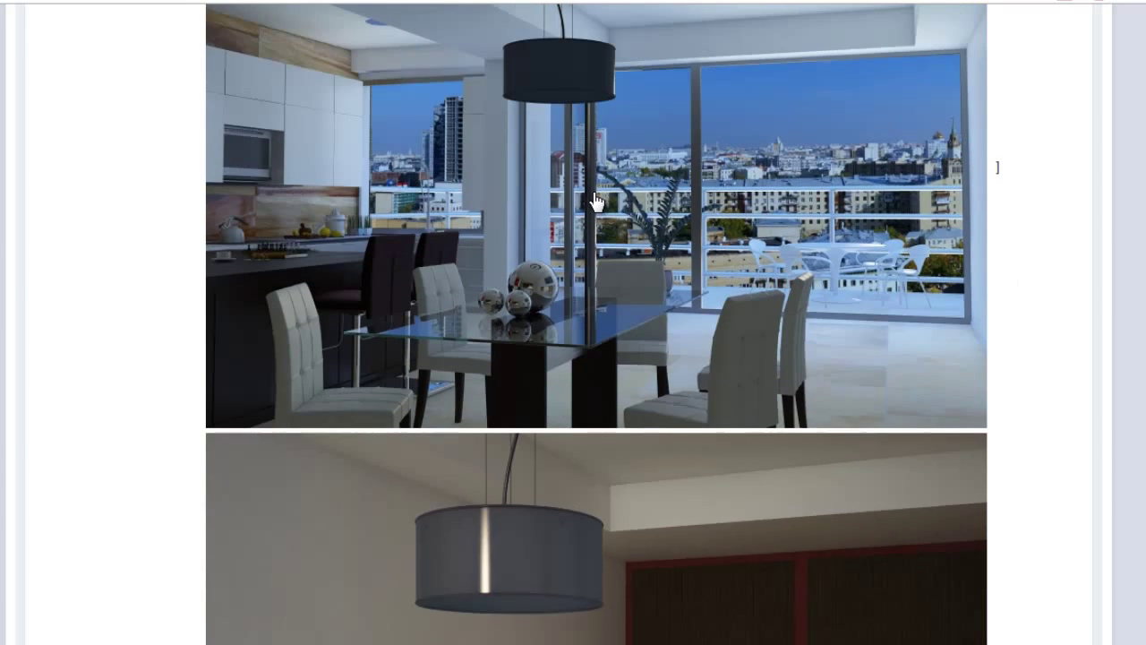
pyautogui.scroll(-3, 598, 307)
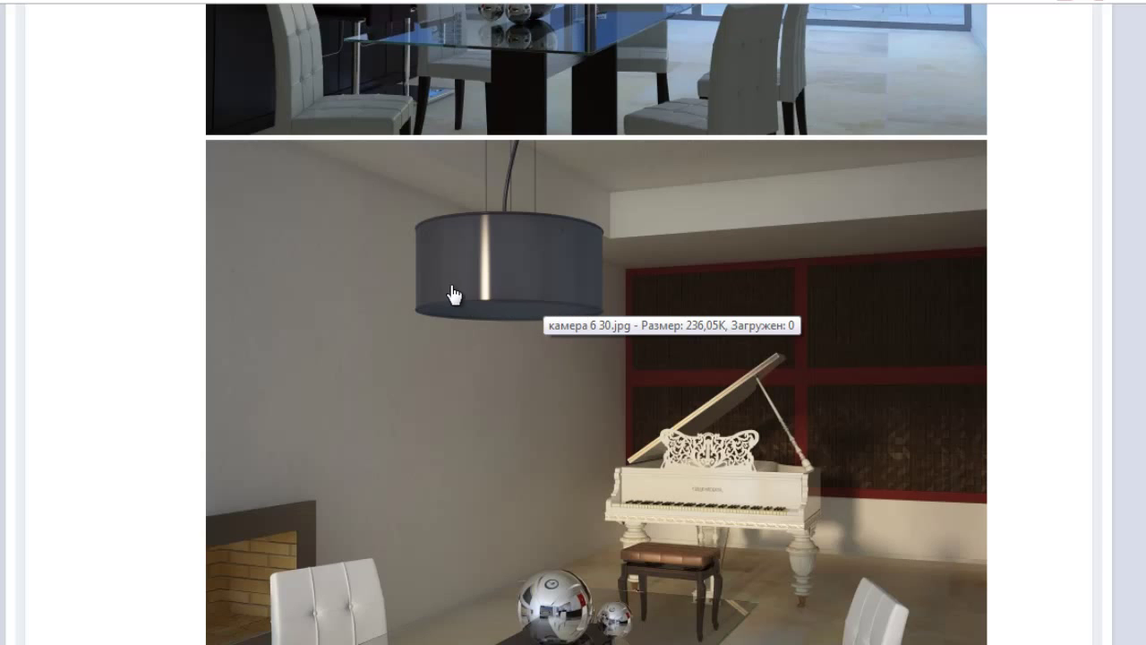
pyautogui.scroll(5, 564, 298)
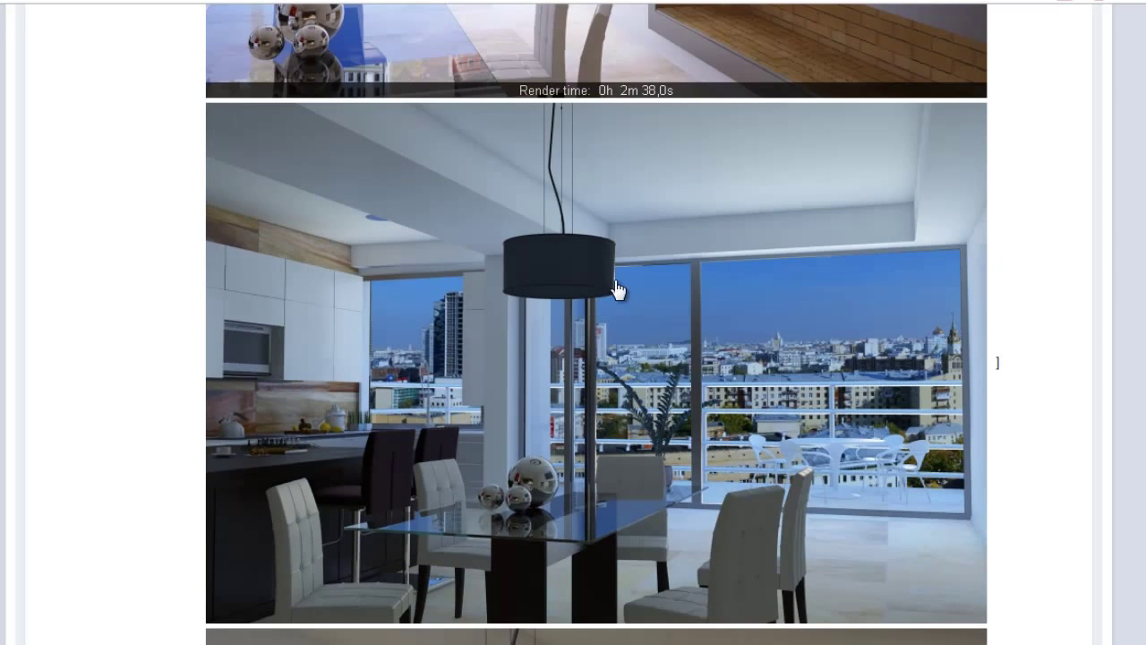
pyautogui.scroll(3, 652, 295)
pyautogui.scroll(5, 652, 296)
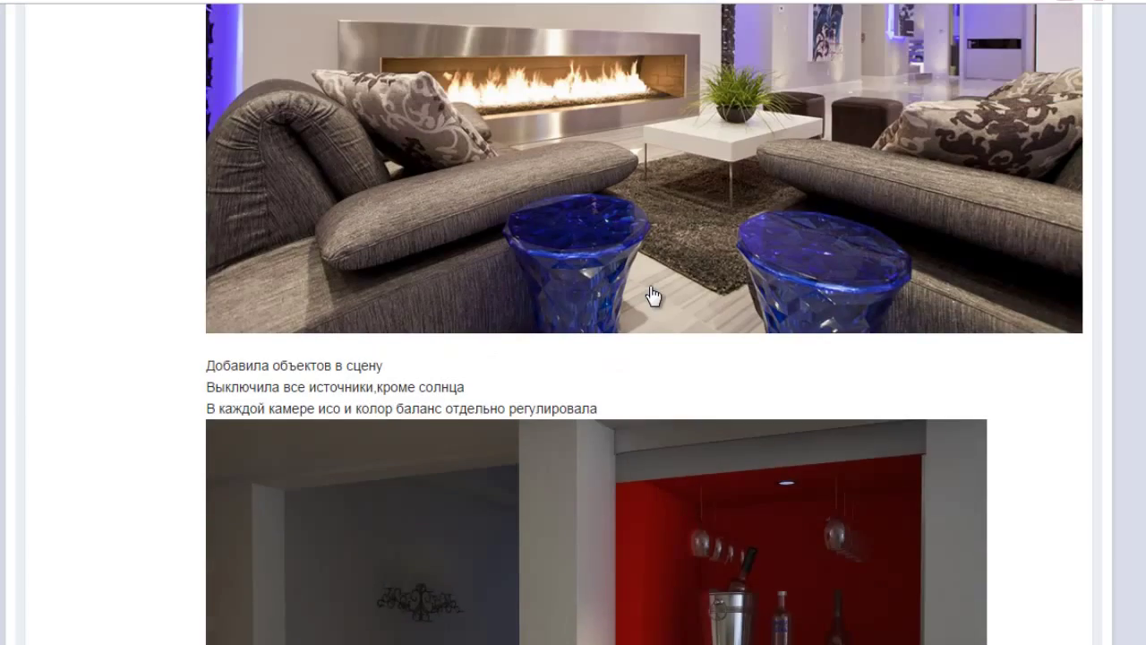
pyautogui.scroll(5, 652, 296)
pyautogui.scroll(5, 652, 295)
pyautogui.scroll(4, 652, 296)
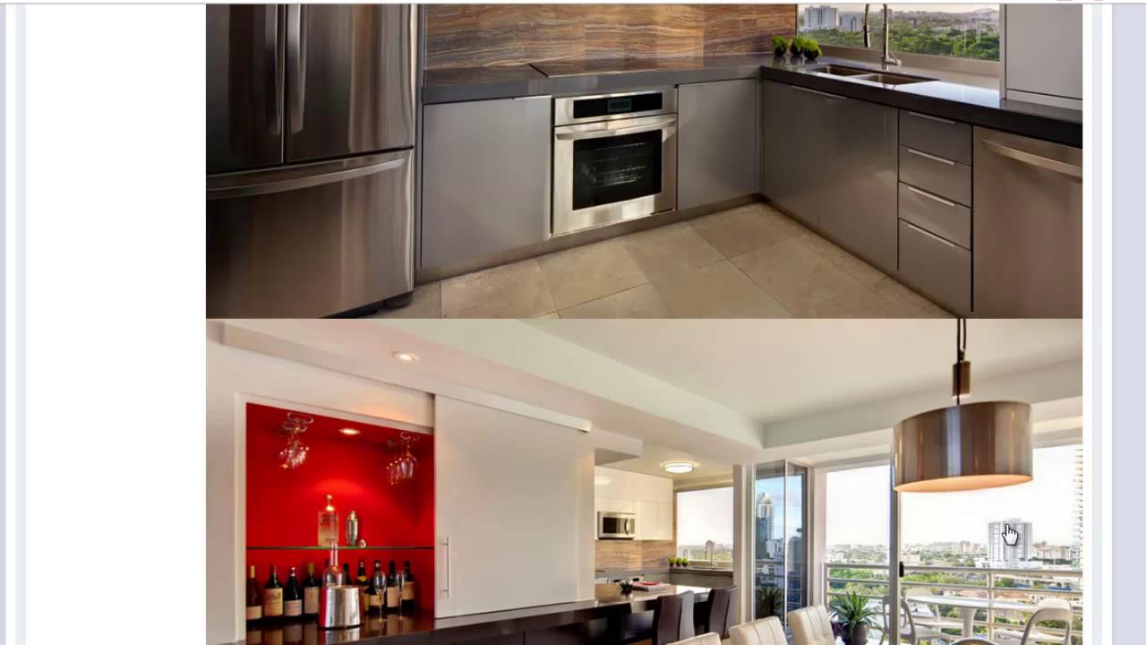
# Step: Scroll down the thread past the reference photos toward the piano renders
pyautogui.scroll(-5, 1008, 532)
pyautogui.scroll(-5, 1008, 532)
pyautogui.scroll(-5, 1008, 532)
pyautogui.scroll(-5, 1010, 534)
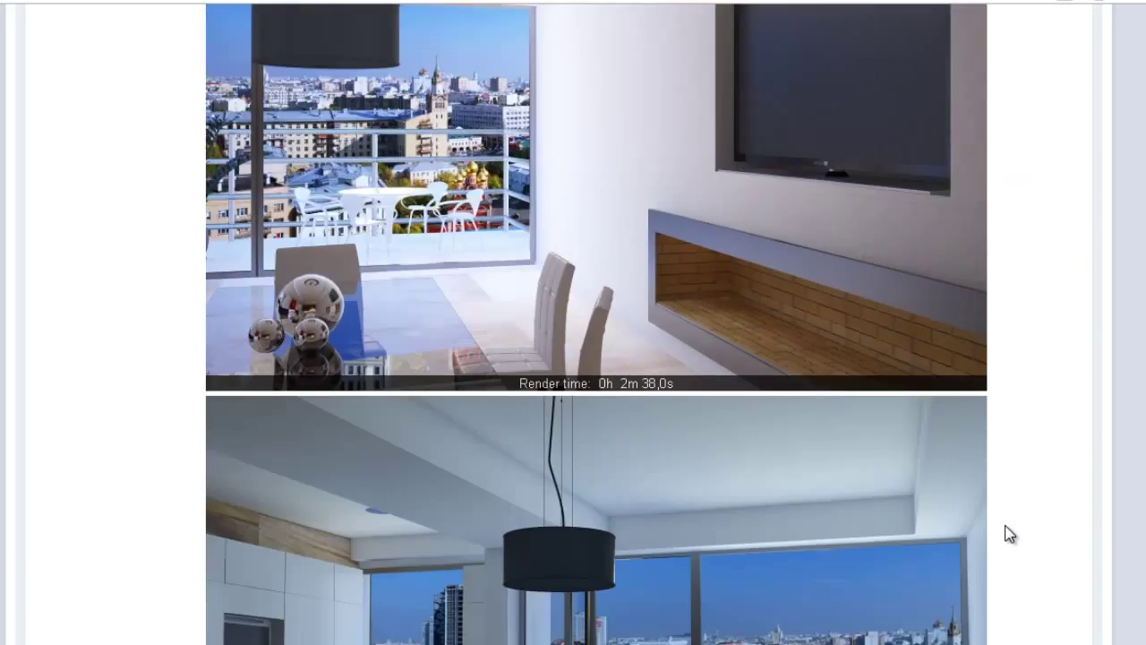
pyautogui.scroll(-3, 1010, 533)
pyautogui.scroll(-5, 1010, 534)
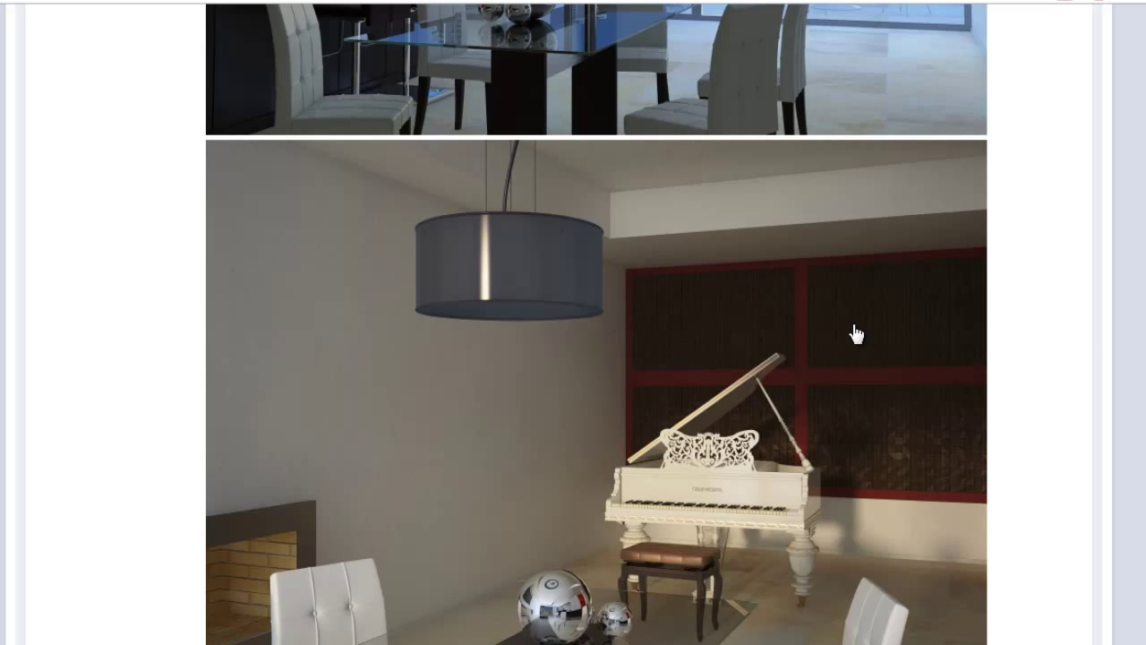
# Step: Scroll on to the dark dining-room render 'камера 6 30.jpg' with the white grand piano
pyautogui.scroll(5, 1070, 334)
pyautogui.scroll(4, 1070, 334)
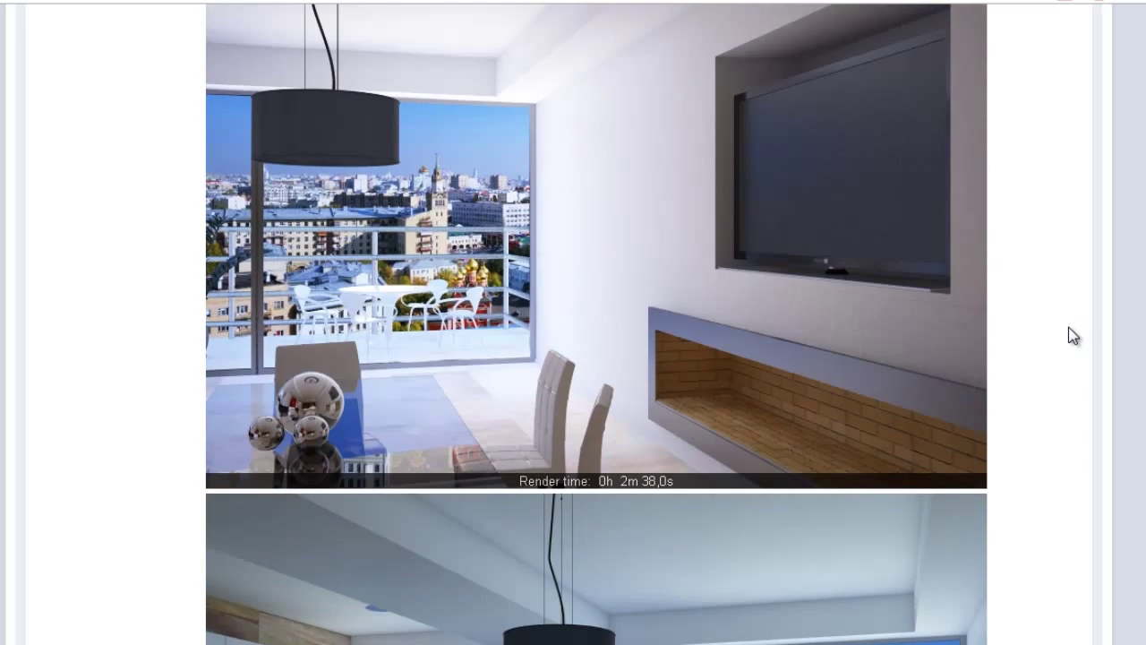
pyautogui.scroll(4, 1070, 334)
pyautogui.scroll(-6, 1070, 334)
pyautogui.scroll(-7, 1070, 334)
pyautogui.scroll(-1, 1073, 336)
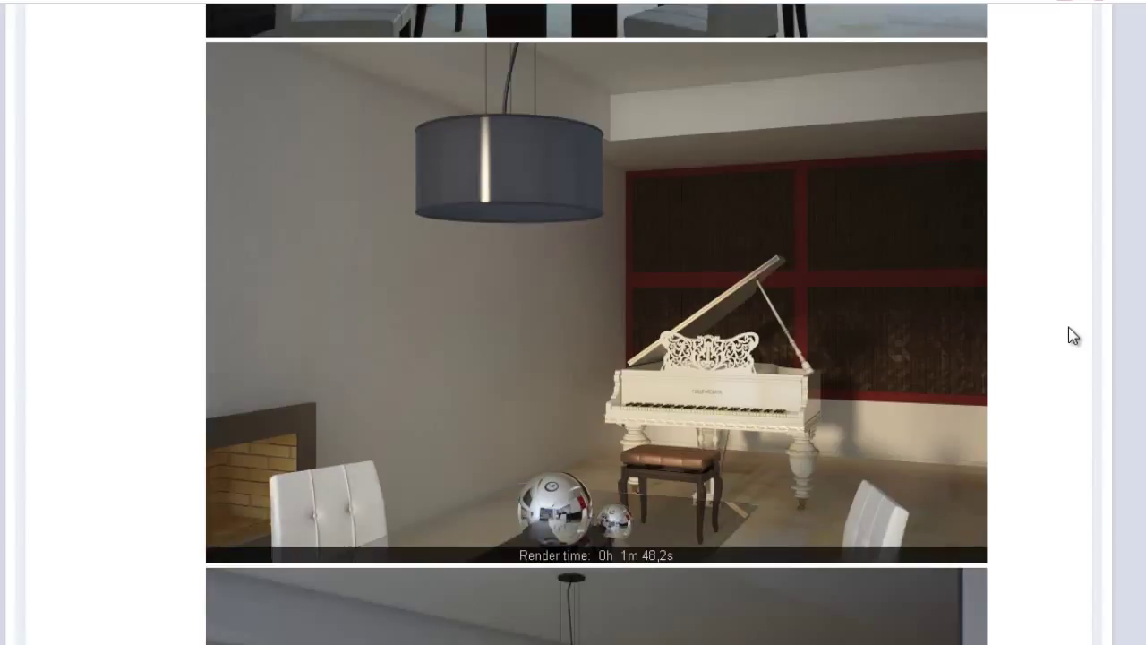
pyautogui.scroll(-1, 1073, 336)
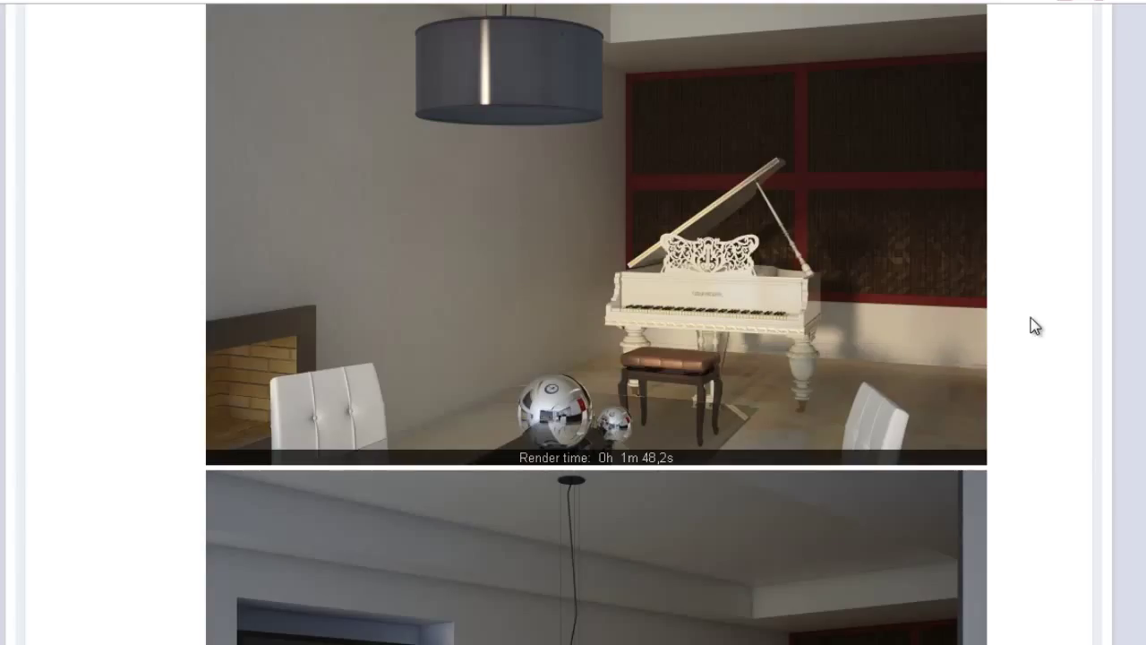
pyautogui.scroll(-1, 1035, 326)
pyautogui.scroll(-1, 1035, 326)
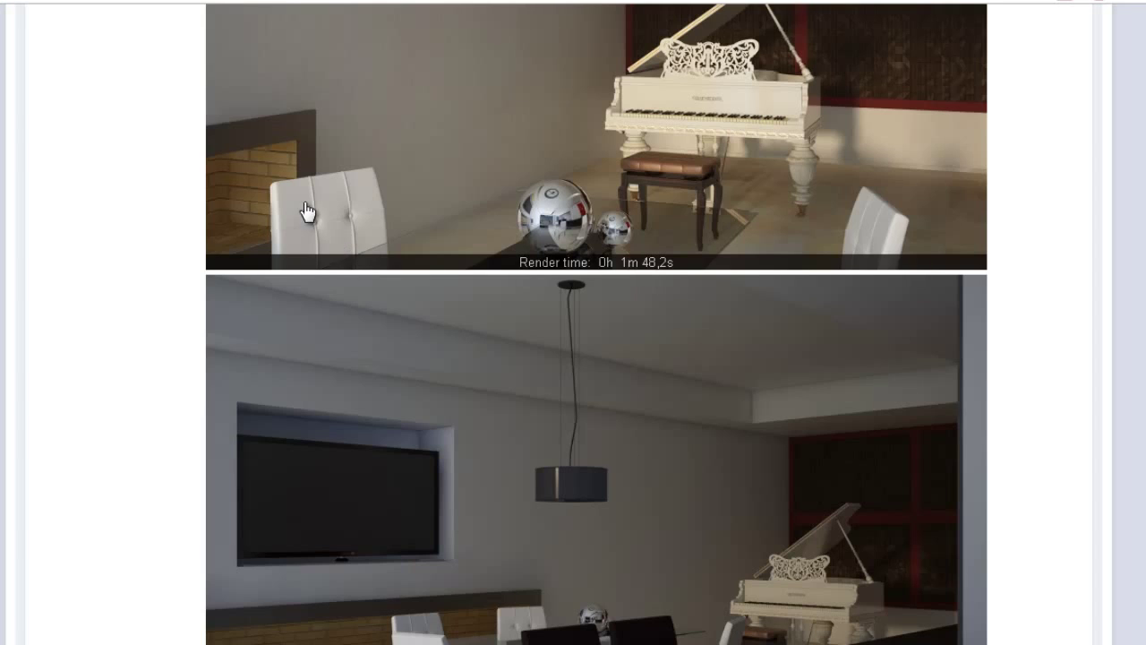
pyautogui.scroll(-2, 524, 265)
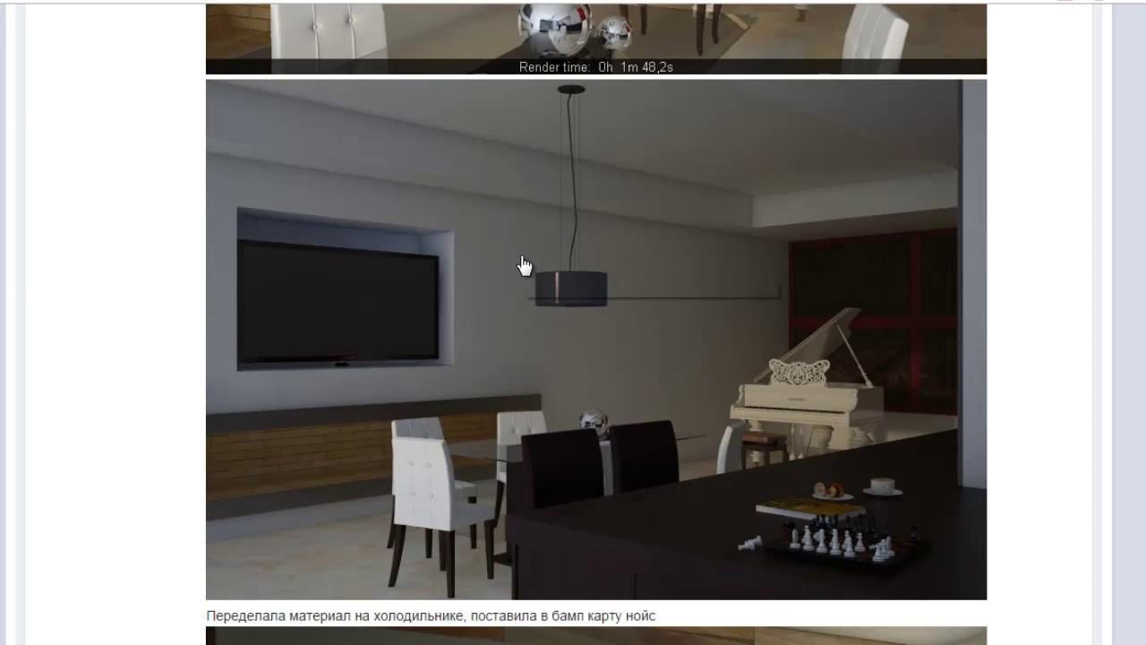
pyautogui.scroll(-5, 524, 265)
pyautogui.scroll(-5, 524, 265)
pyautogui.scroll(-5, 523, 265)
pyautogui.scroll(-5, 524, 265)
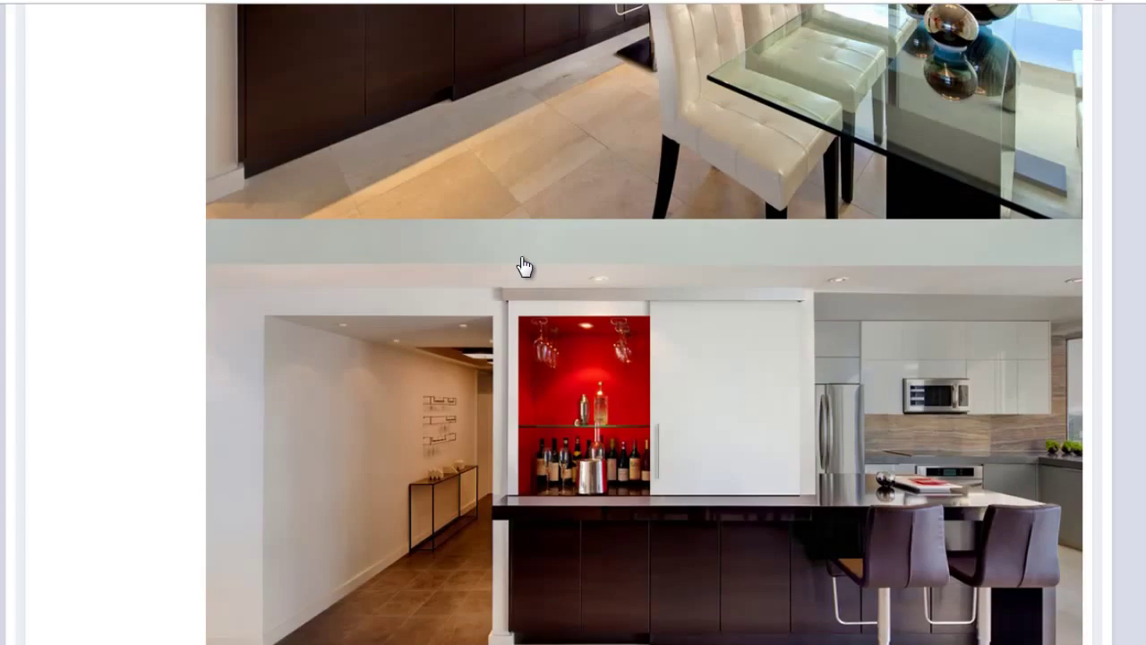
pyautogui.scroll(4, 524, 265)
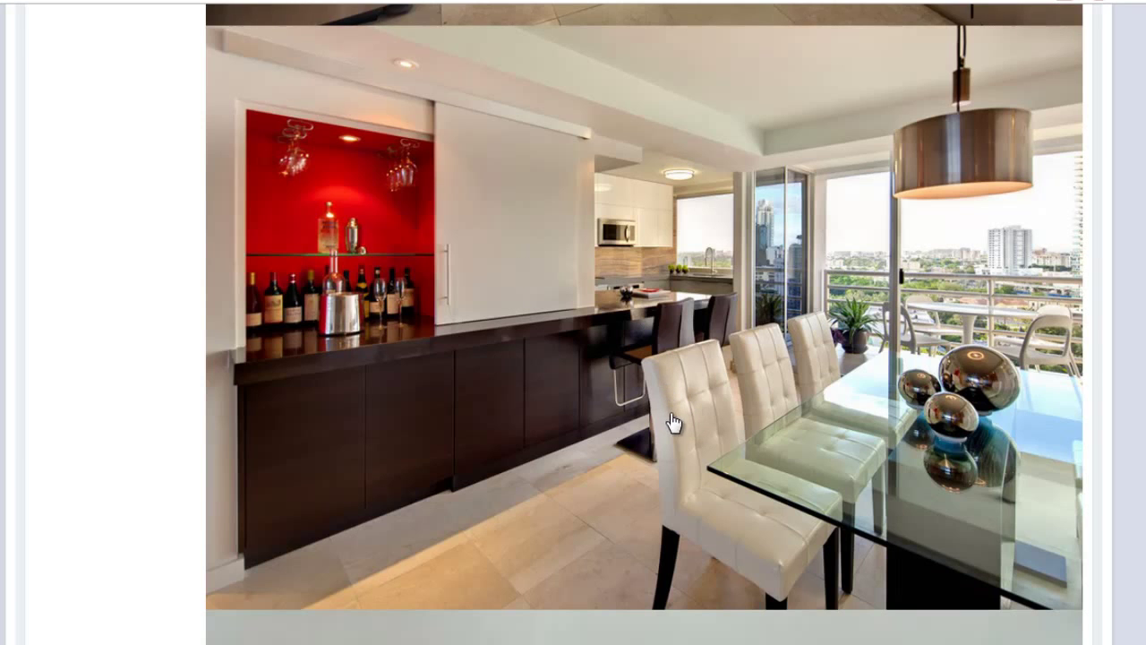
pyautogui.scroll(5, 702, 417)
pyautogui.scroll(-5, 704, 418)
pyautogui.scroll(-5, 704, 417)
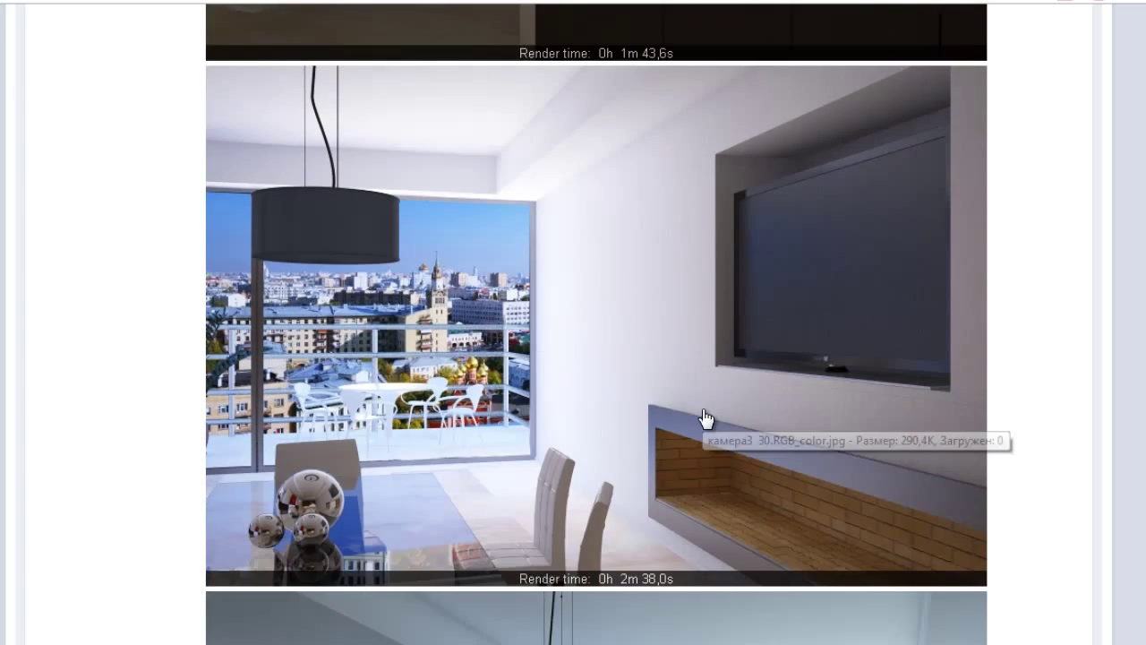
pyautogui.scroll(-4, 704, 417)
pyautogui.scroll(-4, 942, 461)
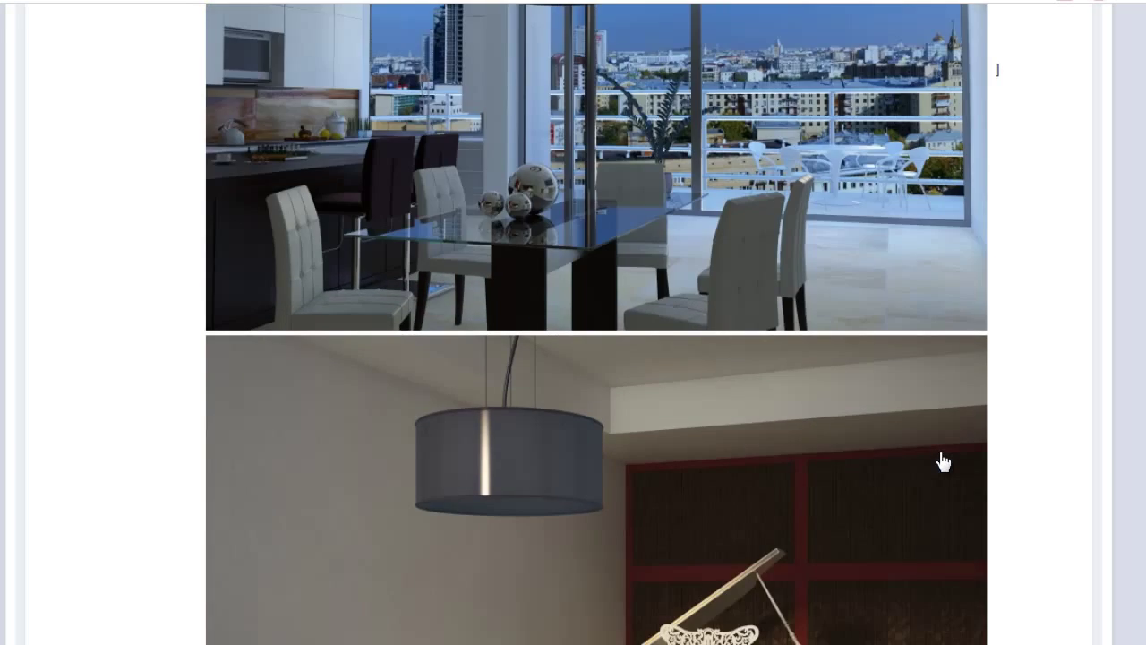
pyautogui.scroll(-4, 942, 461)
pyautogui.scroll(-3, 943, 461)
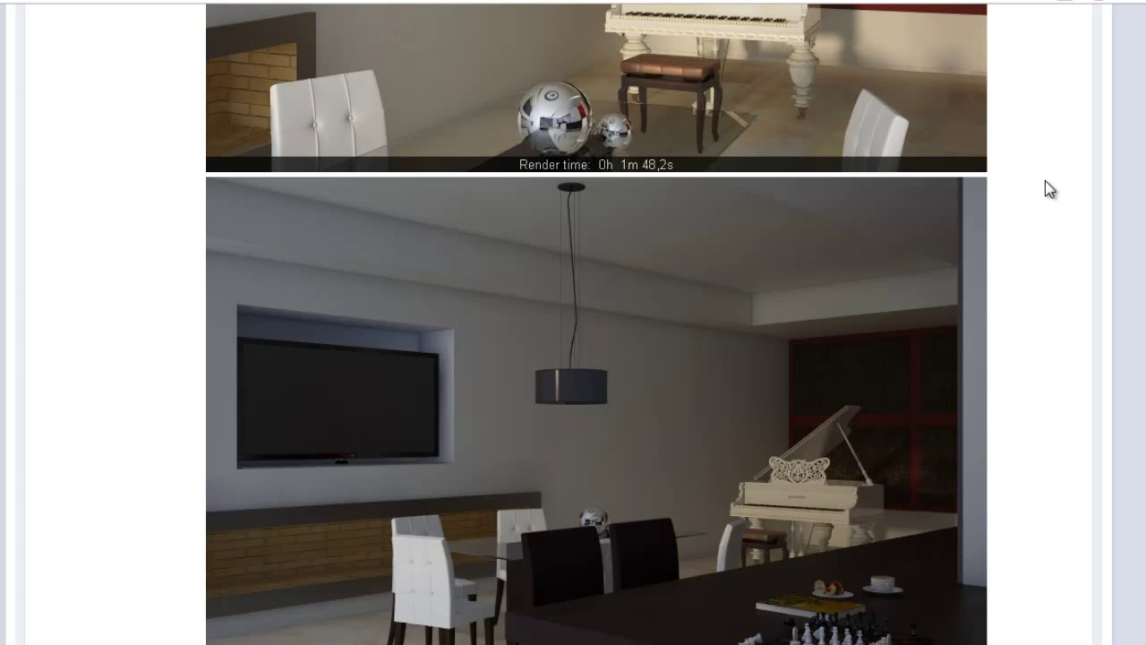
# Step: Scroll down past the kitchen render to the Slate Material Editor screenshots
pyautogui.scroll(-4, 1044, 197)
pyautogui.scroll(-2, 1044, 197)
pyautogui.scroll(-4, 1044, 197)
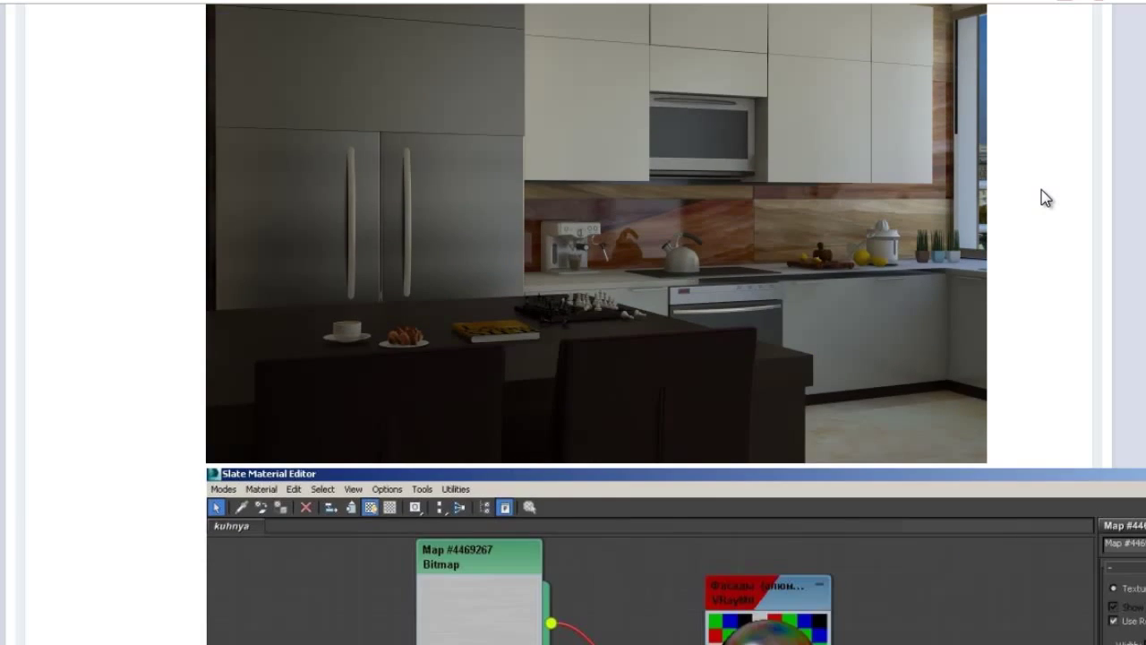
pyautogui.scroll(1, 1044, 197)
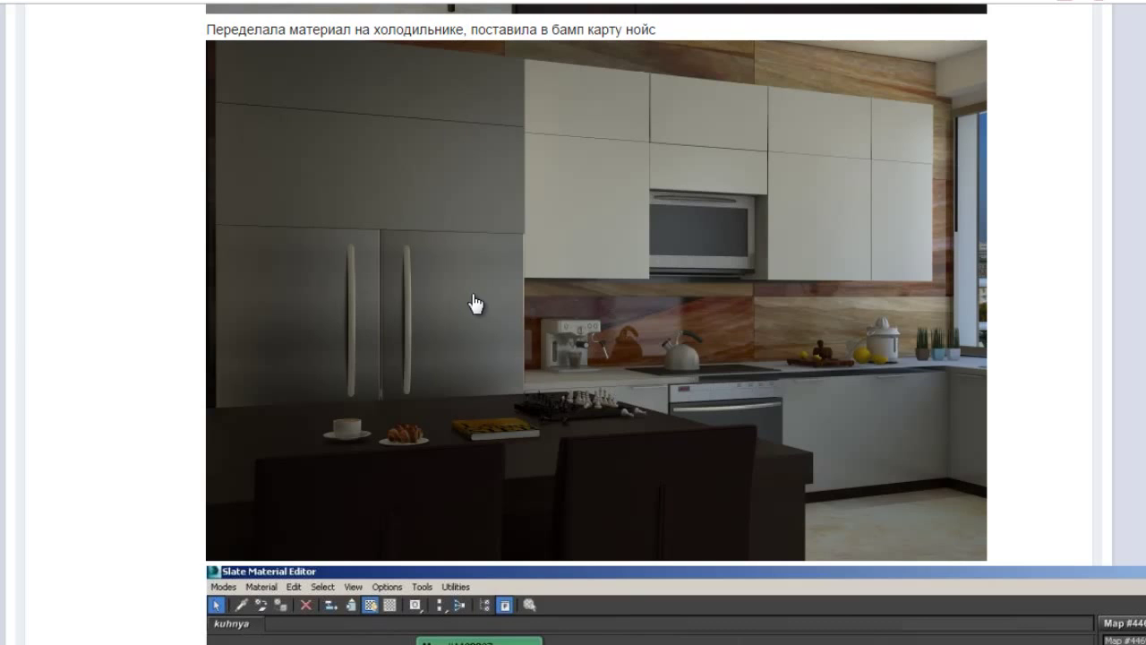
pyautogui.scroll(-10, 1035, 359)
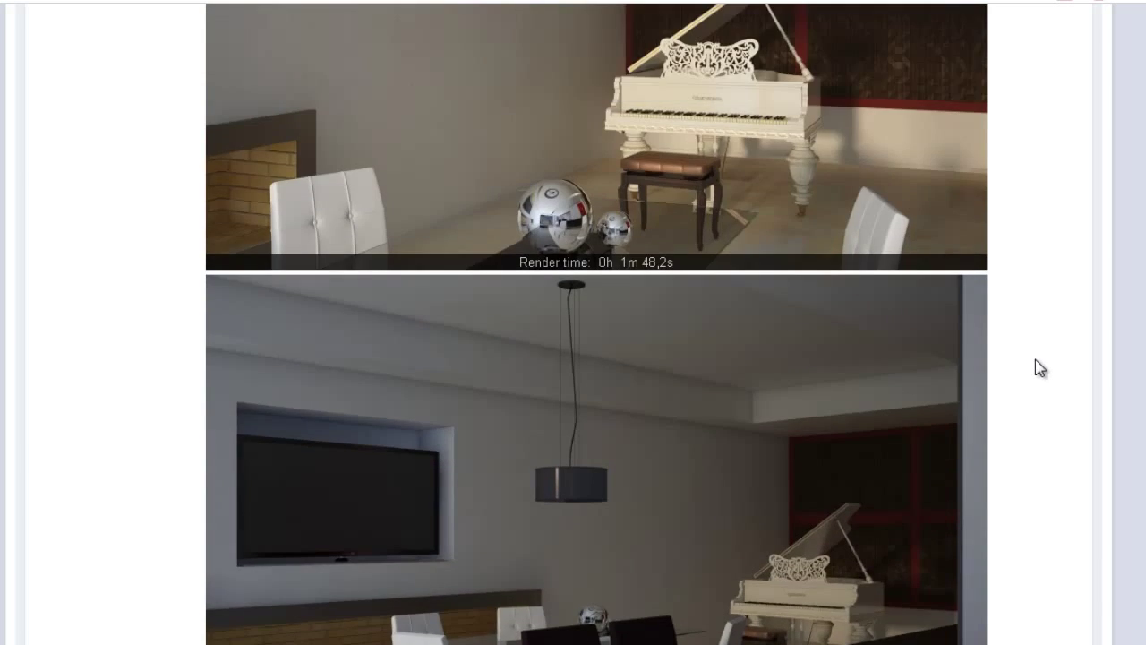
pyautogui.scroll(-5, 1035, 367)
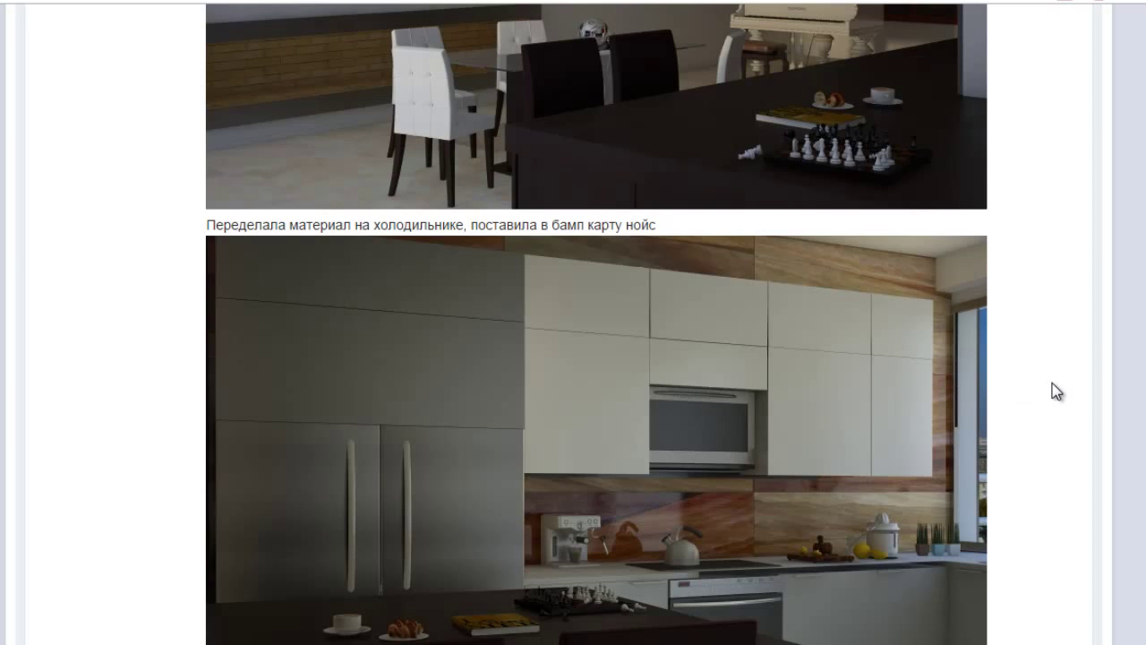
pyautogui.scroll(-2, 1055, 392)
pyautogui.scroll(-2, 1055, 391)
pyautogui.scroll(-3, 1055, 391)
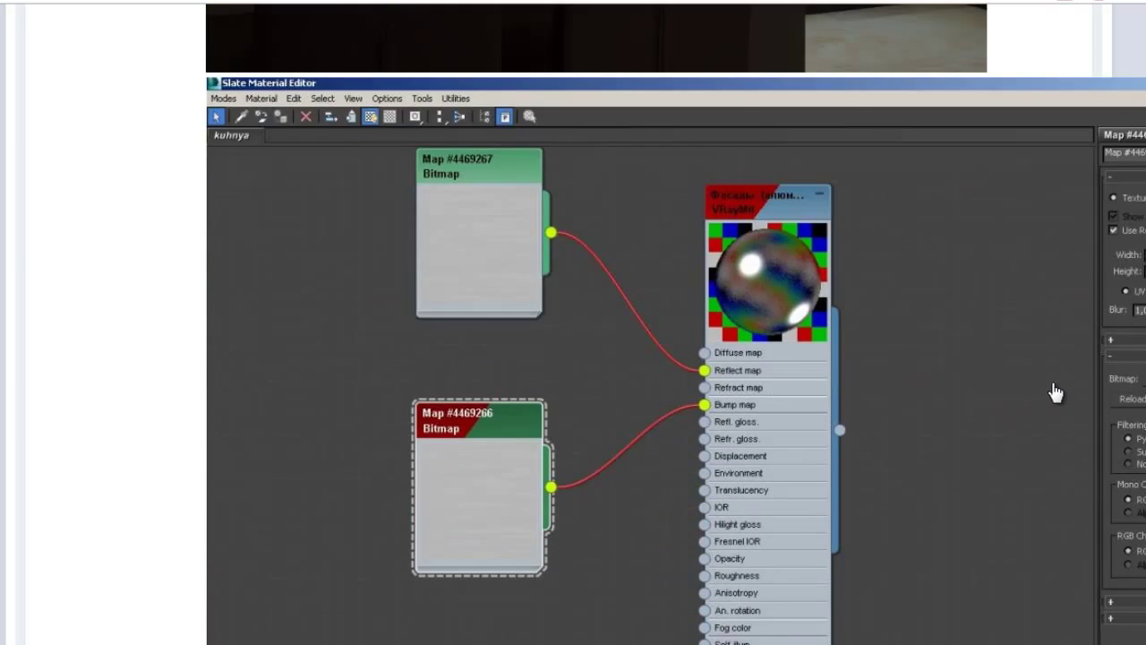
pyautogui.scroll(-3, 1054, 391)
pyautogui.scroll(-3, 1055, 391)
pyautogui.scroll(-1, 1055, 391)
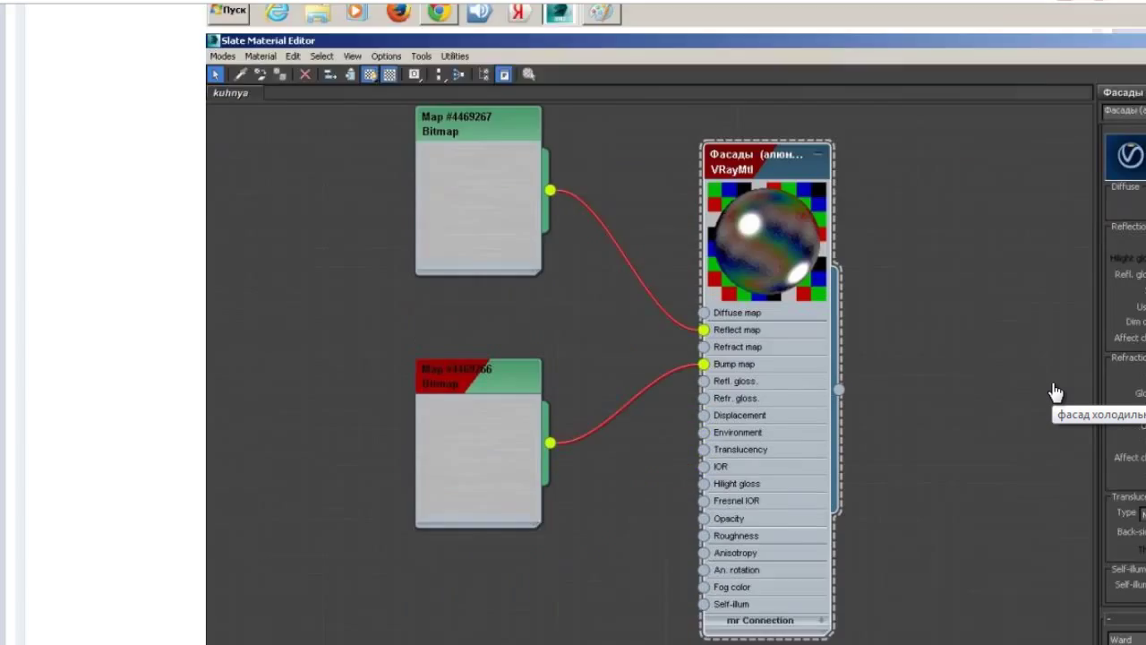
pyautogui.scroll(-3, 1055, 391)
pyautogui.scroll(-2, 1054, 391)
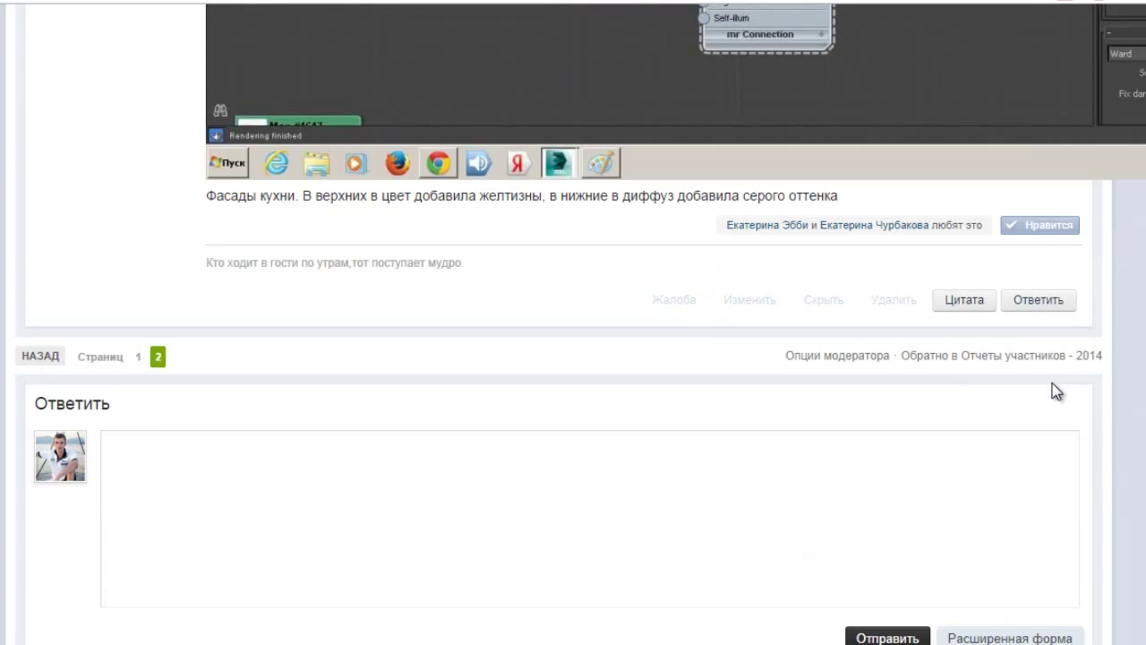
# Step: Return to the kitchen render captioned with the reworked noise-bump refrigerator material
pyautogui.scroll(5, 690, 393)
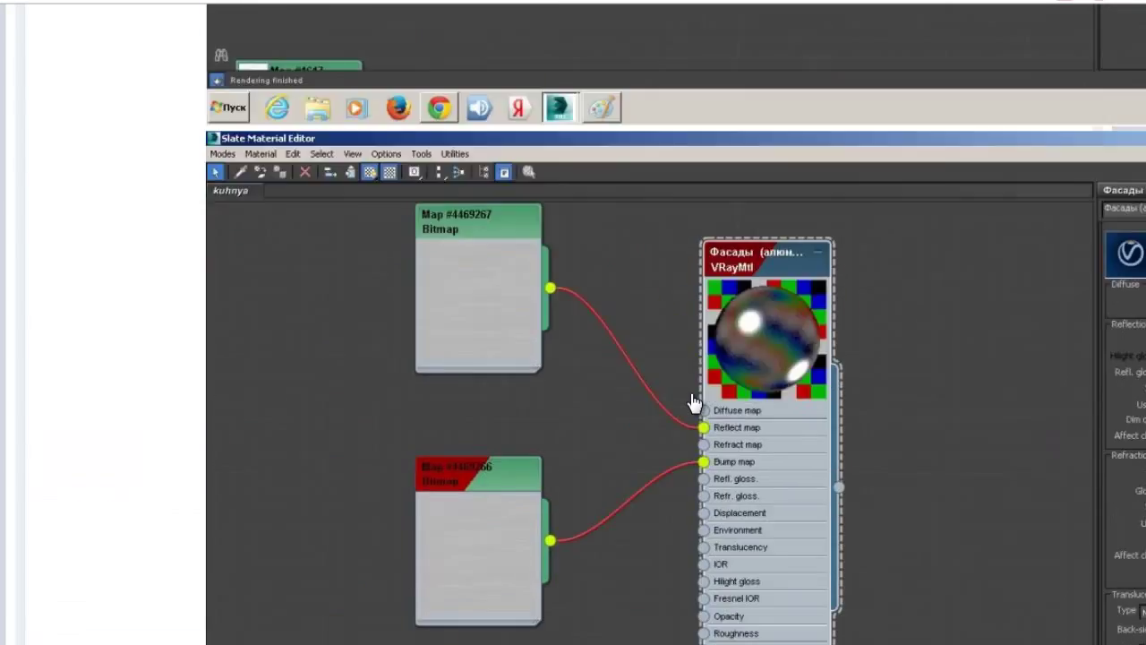
pyautogui.scroll(5, 691, 393)
pyautogui.scroll(5, 690, 393)
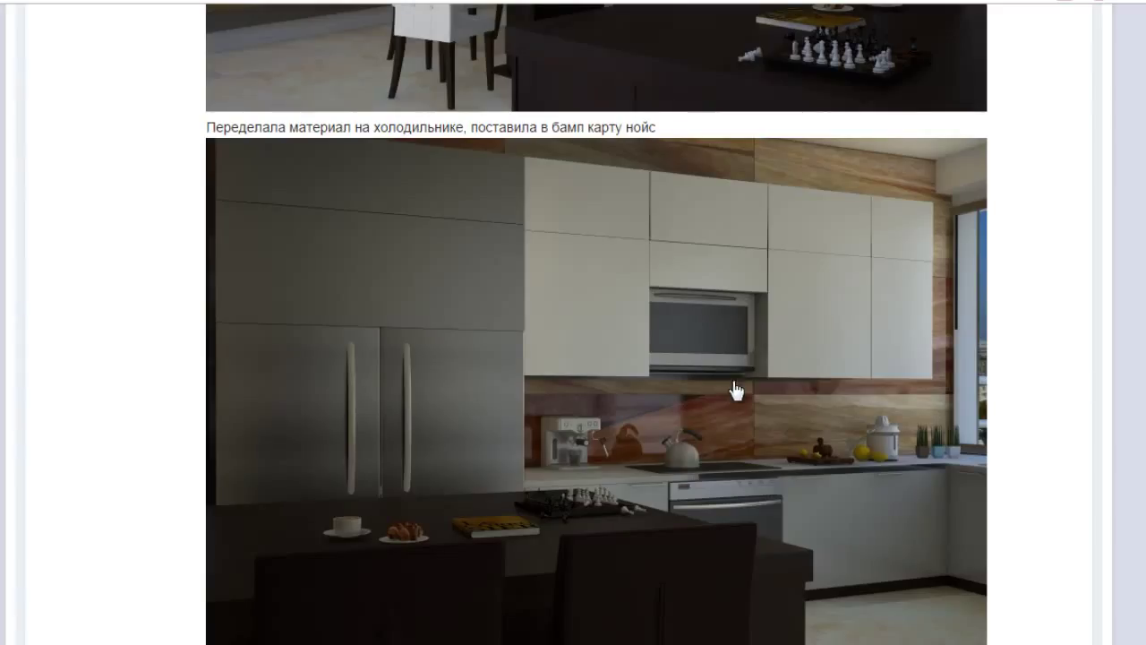
pyautogui.scroll(-1, 626, 430)
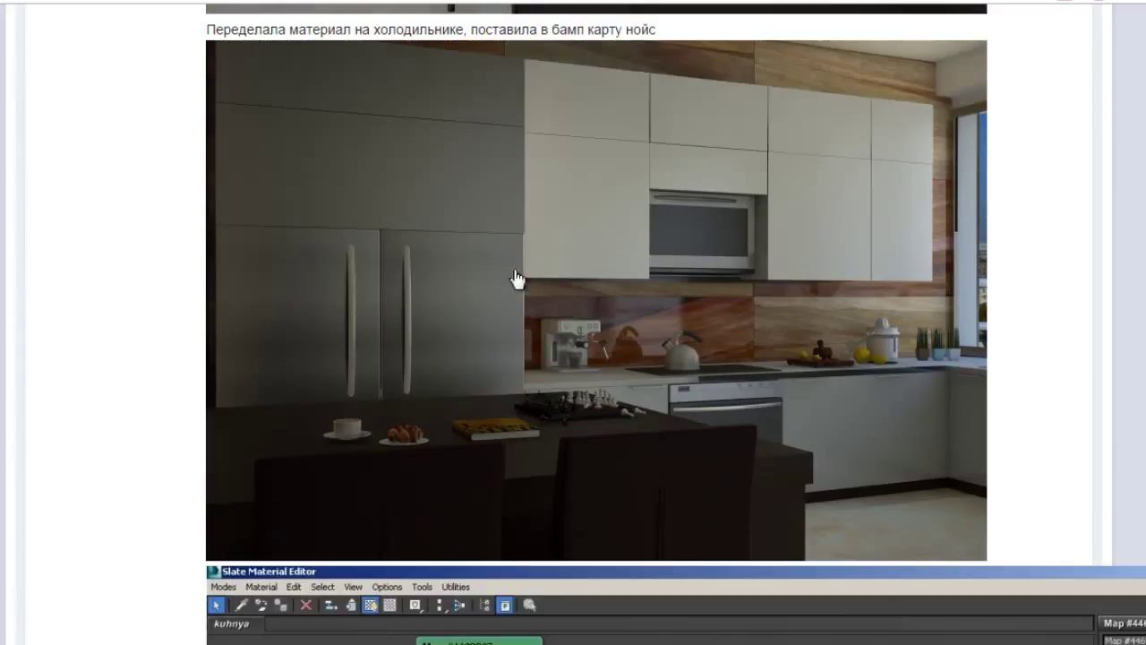